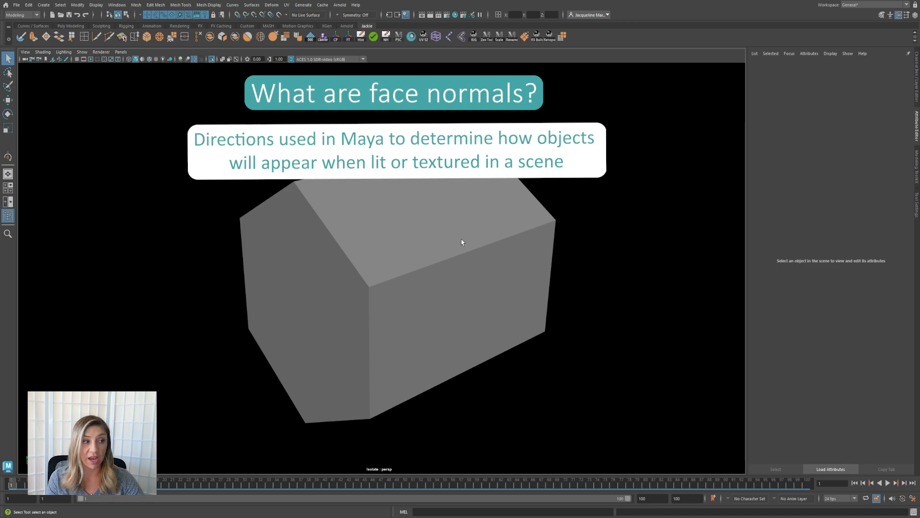
Select the six-sided cylinder, detach the polygon display options into a floating window, and display its face normals.
click(456, 238)
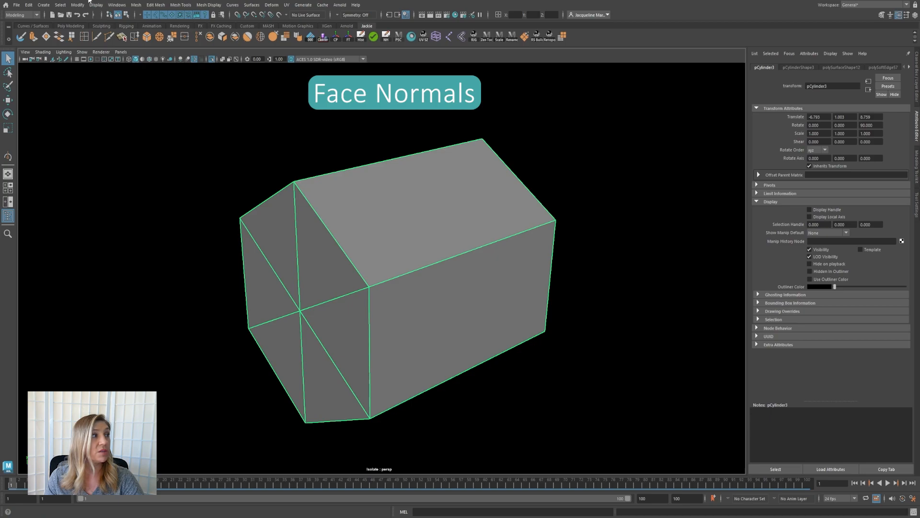
click(95, 5)
mouse_move(121, 103)
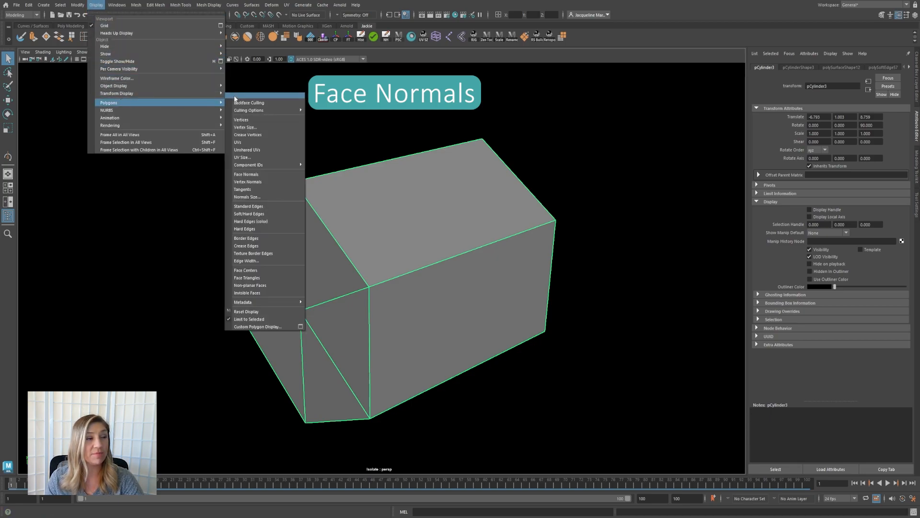
click(235, 95)
drag(239, 85, 54, 76)
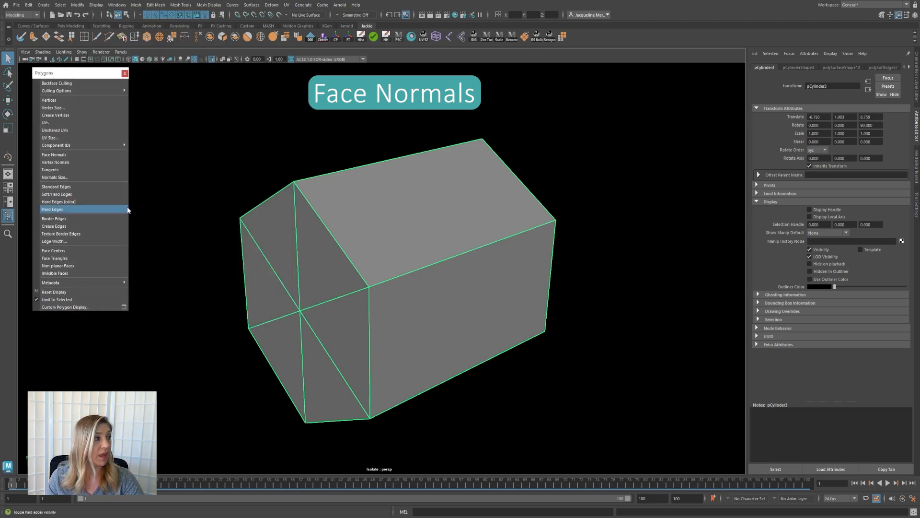
click(56, 155)
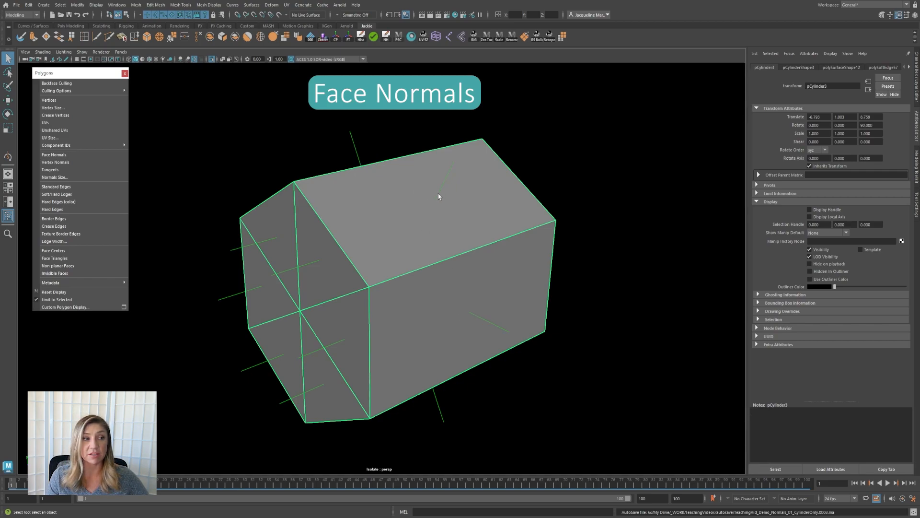
alt+drag(339, 321, 253, 261)
alt+drag(316, 297, 484, 214)
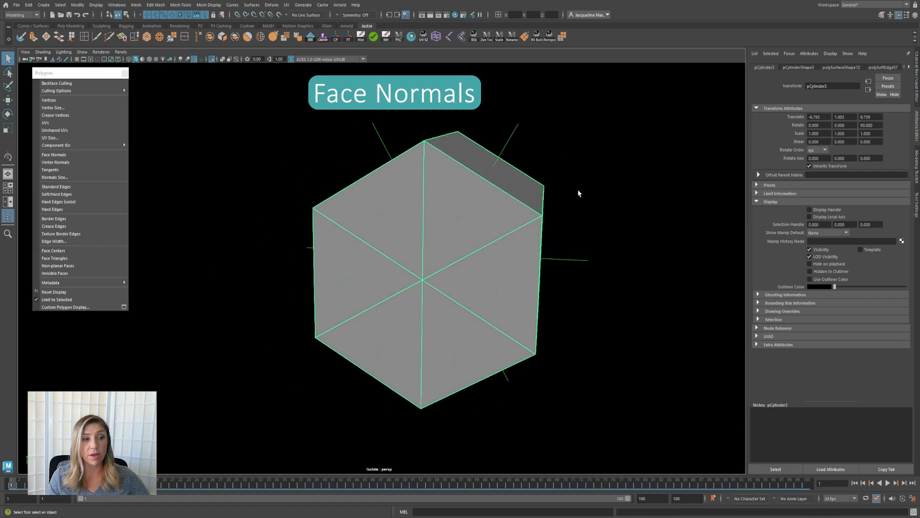
alt+drag(468, 257, 539, 207)
Move the floating Polygons window aside, reselect the cylinder, and detach the Mesh Display commands into their own floating window.
drag(52, 74, 663, 122)
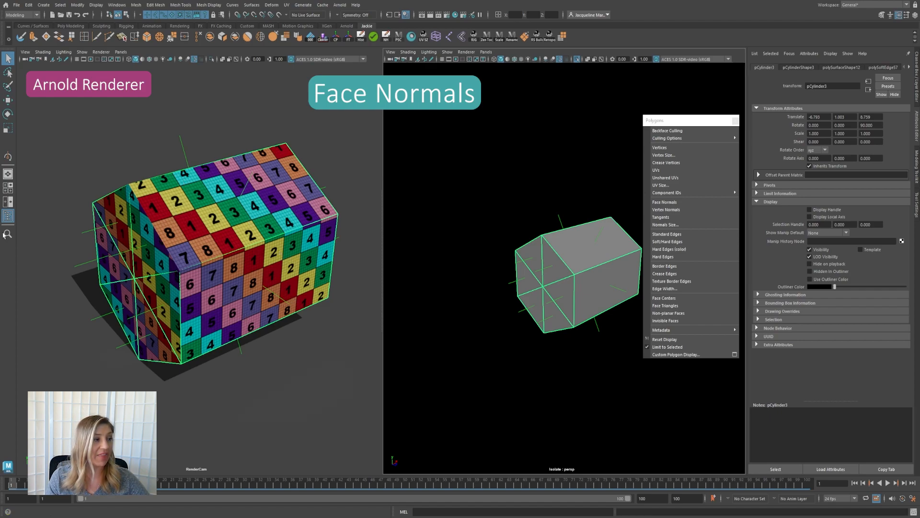
click(564, 190)
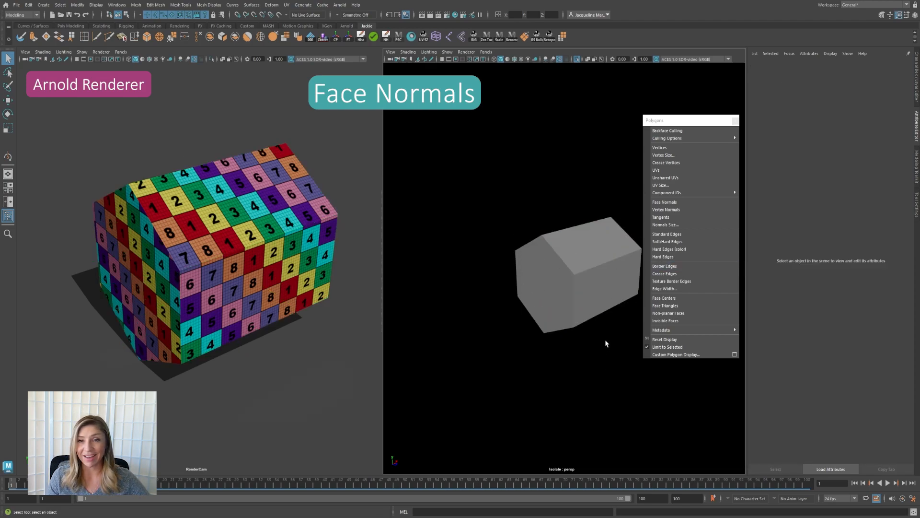
click(572, 277)
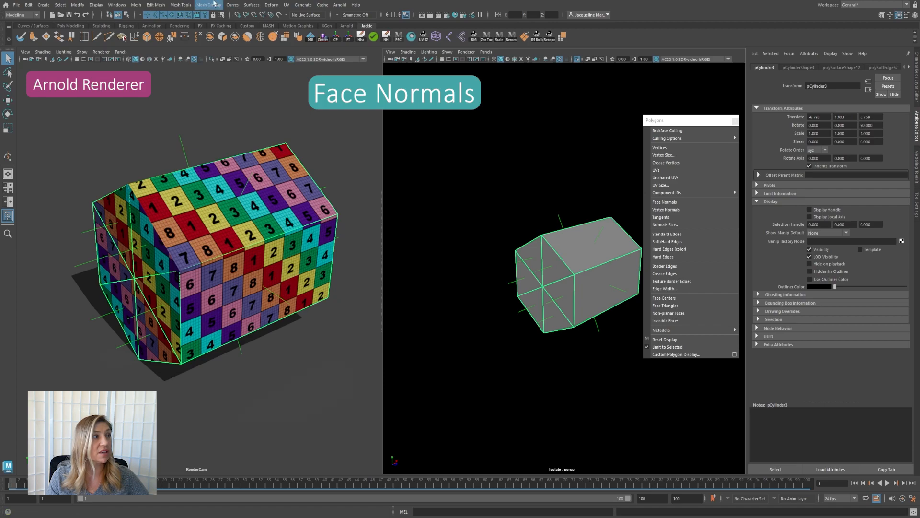
click(211, 5)
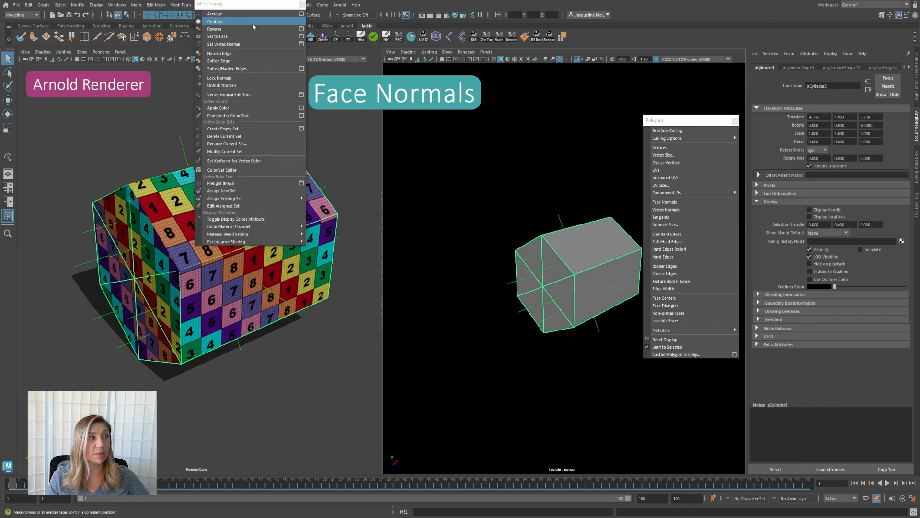
click(218, 12)
drag(405, 116, 761, 146)
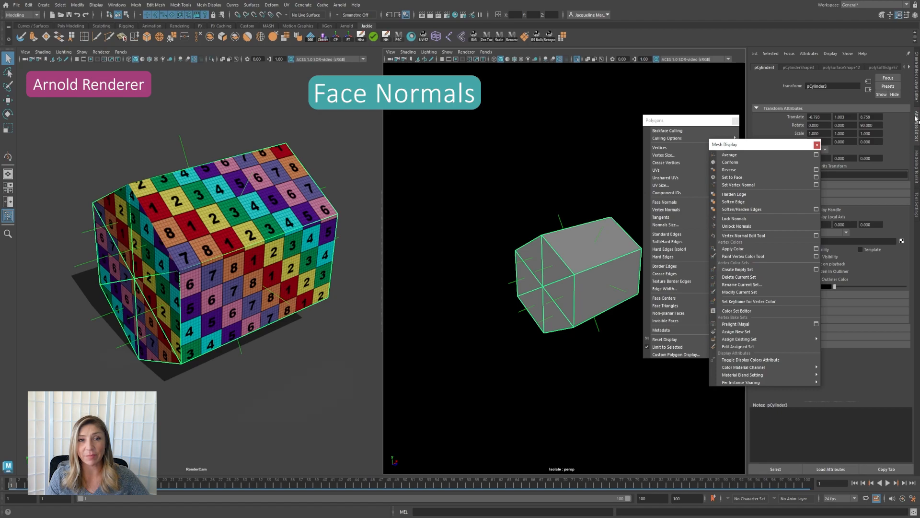
Reverse the cylinder's normals and deselect it to view the inverted faces.
click(736, 173)
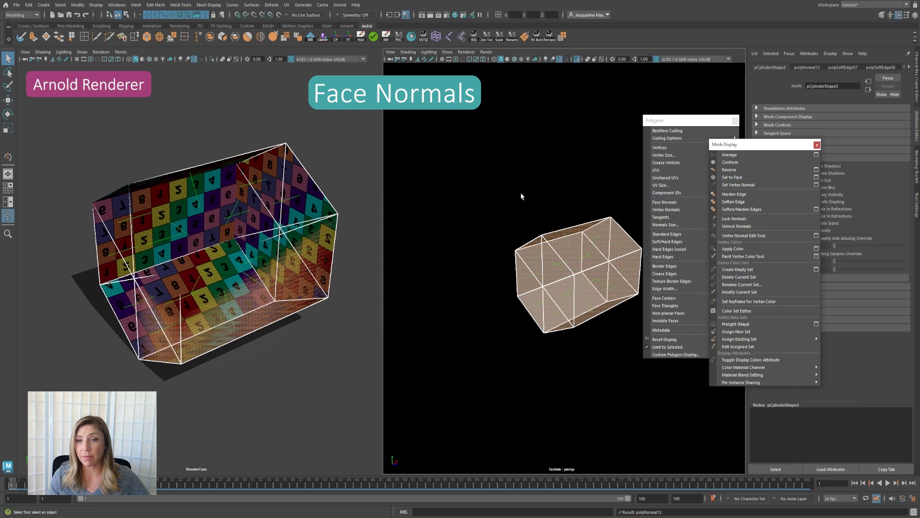
click(510, 177)
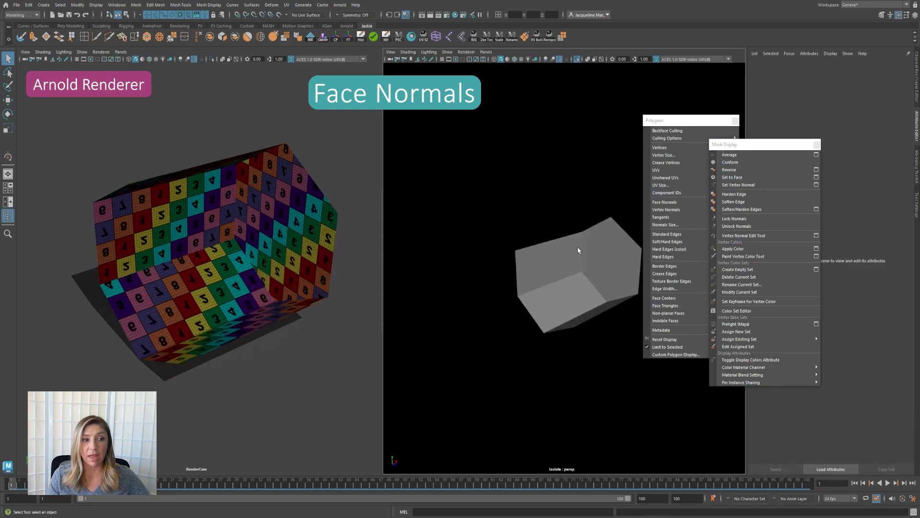
alt+middle_drag(597, 257, 548, 259)
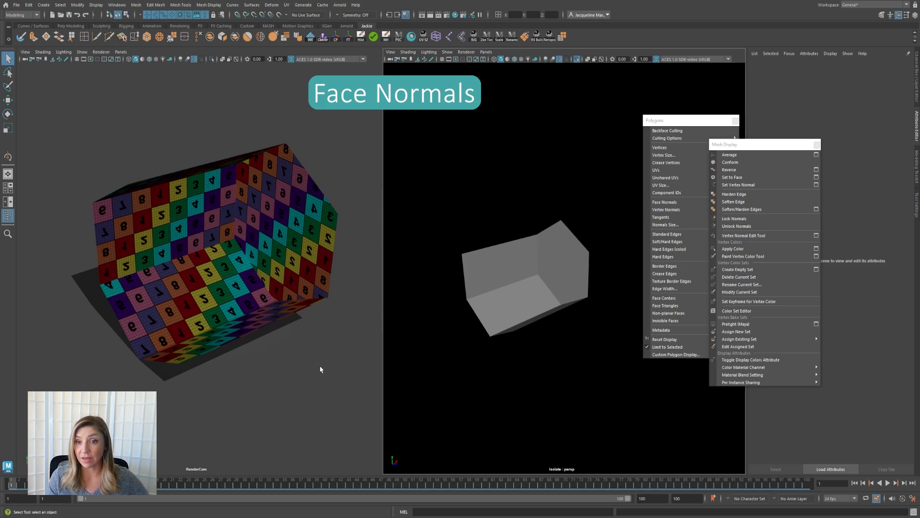
Try the Double Sided render stat on the cylinder's shape, and switch it off again.
drag(771, 147, 695, 184)
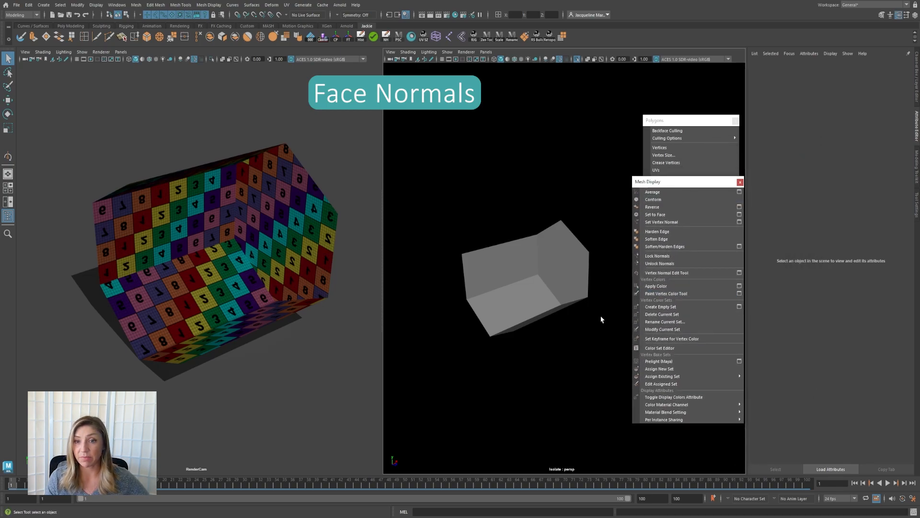
click(566, 286)
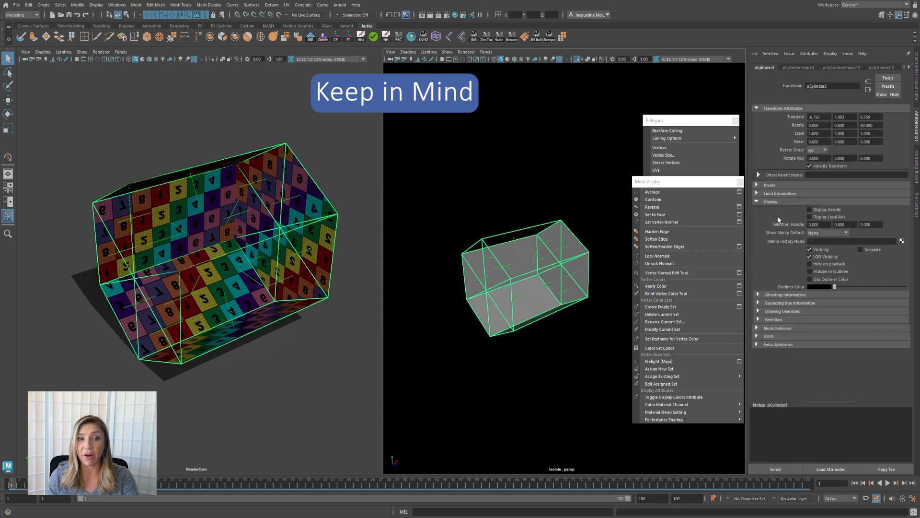
click(798, 67)
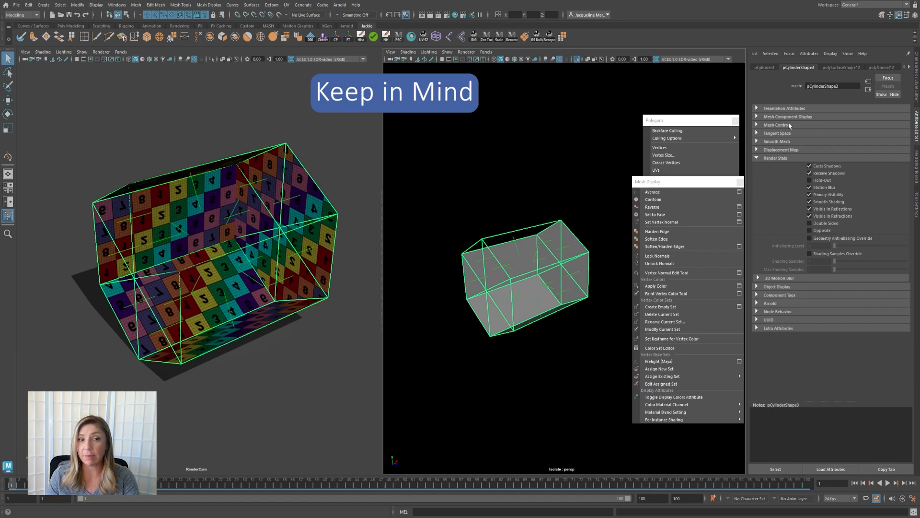
click(810, 223)
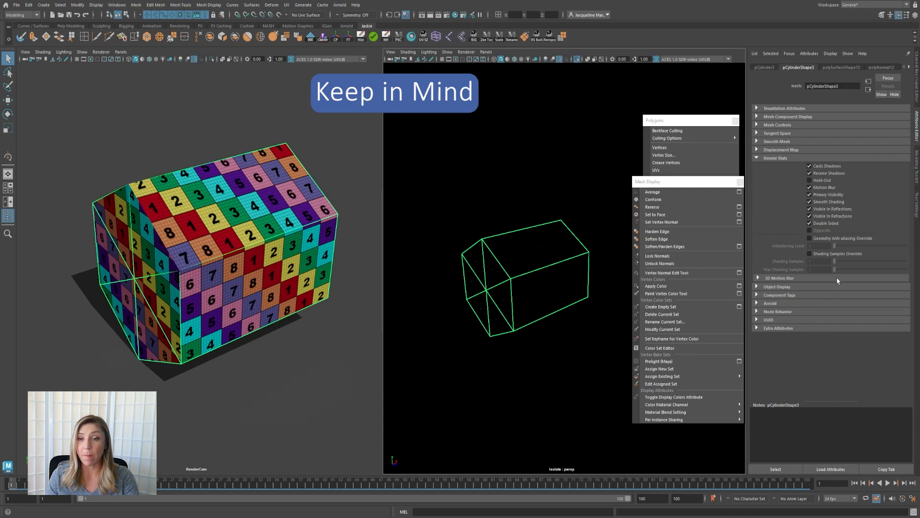
click(826, 225)
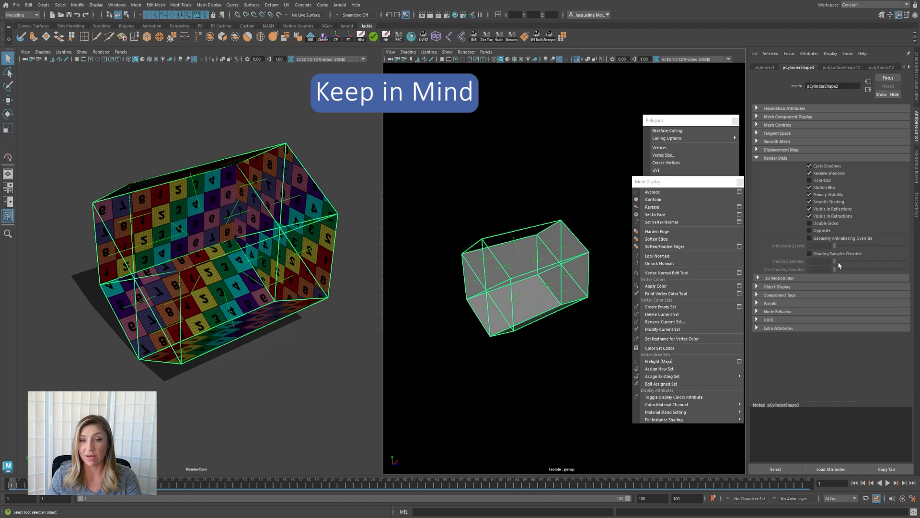
Reverse the cylinder's normals once more to point outward, and enlarge the perspective view to a single pane.
click(662, 206)
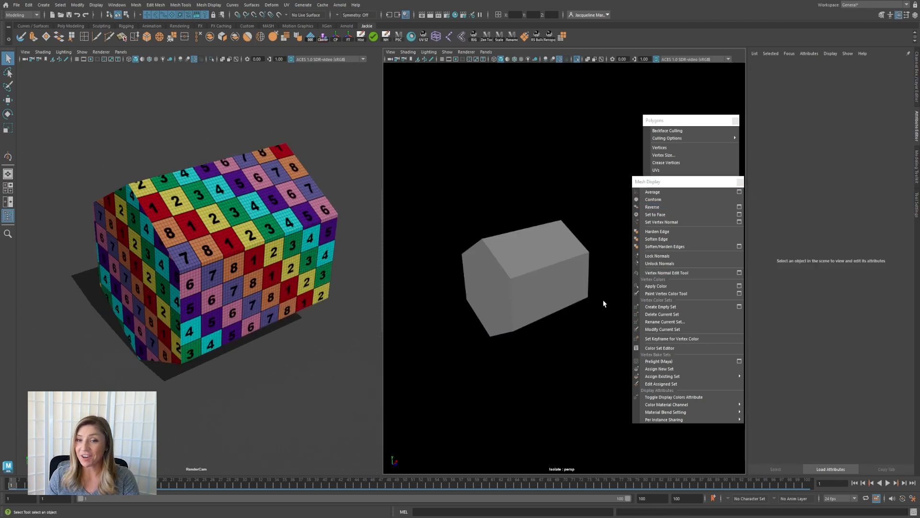
key(space)
mouse_move(492, 247)
alt+mouse_down()
mouse_move(522, 221)
mouse_move(491, 237)
alt+mouse_up()
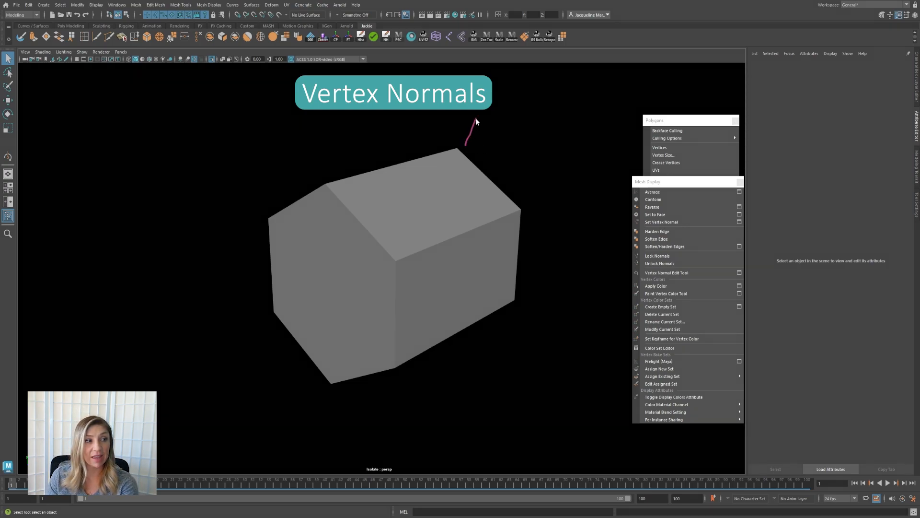
drag(498, 183, 529, 153)
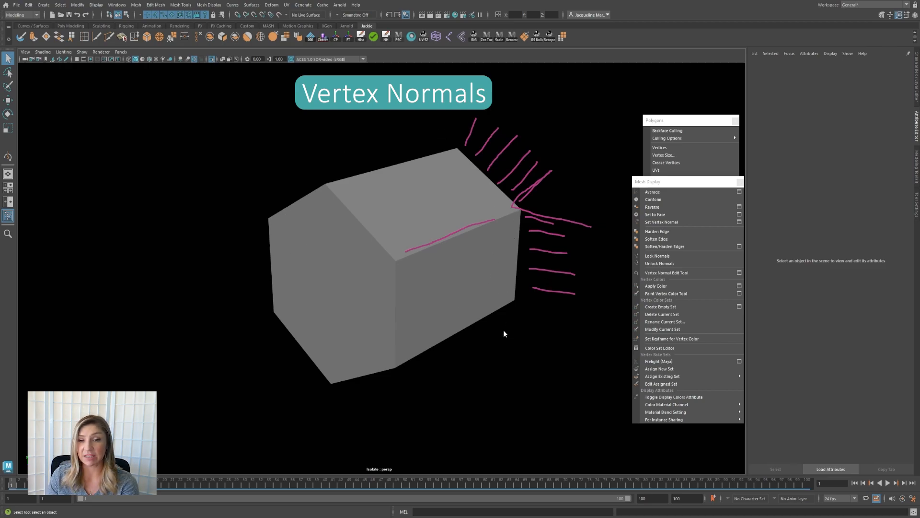
key(Escape)
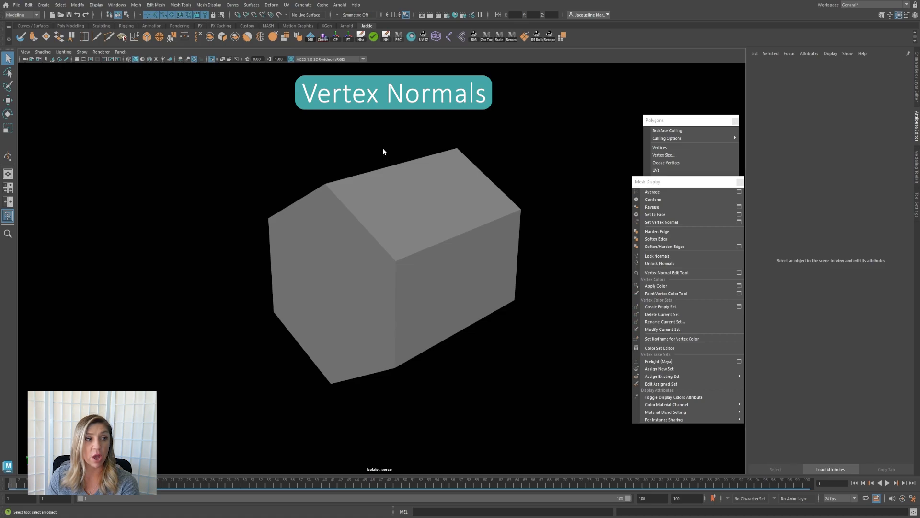
Select the cylinder, move the Mesh Display window clear of the polygon display options, and display its vertex normals.
mouse_move(352, 163)
mouse_down()
mouse_move(410, 185)
mouse_move(443, 261)
mouse_move(422, 352)
mouse_up()
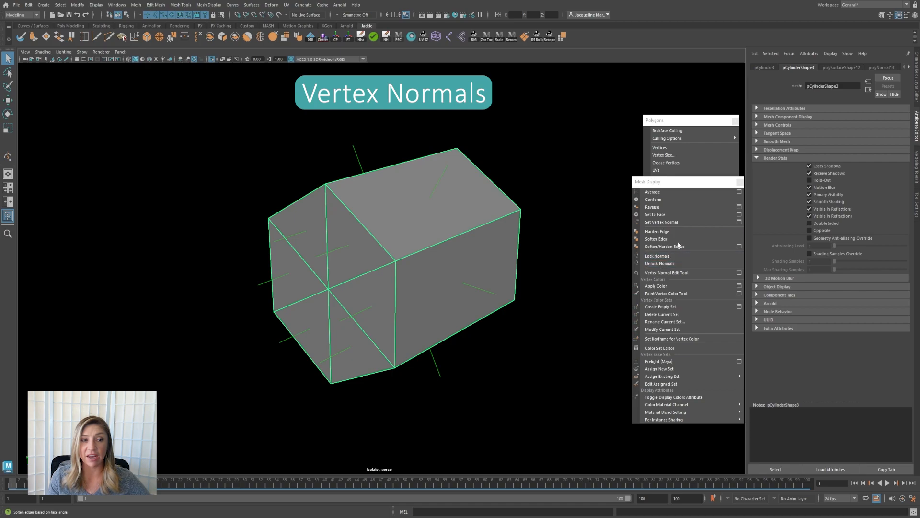
drag(671, 182, 787, 194)
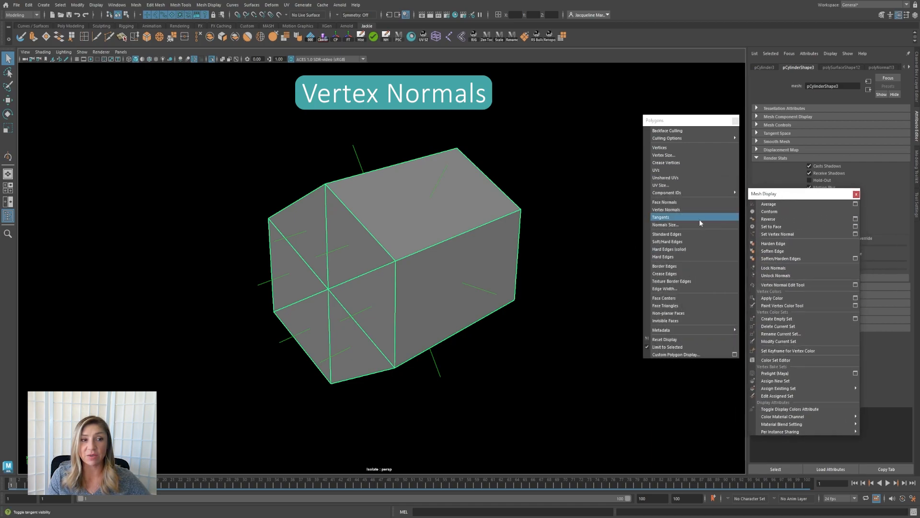
click(691, 218)
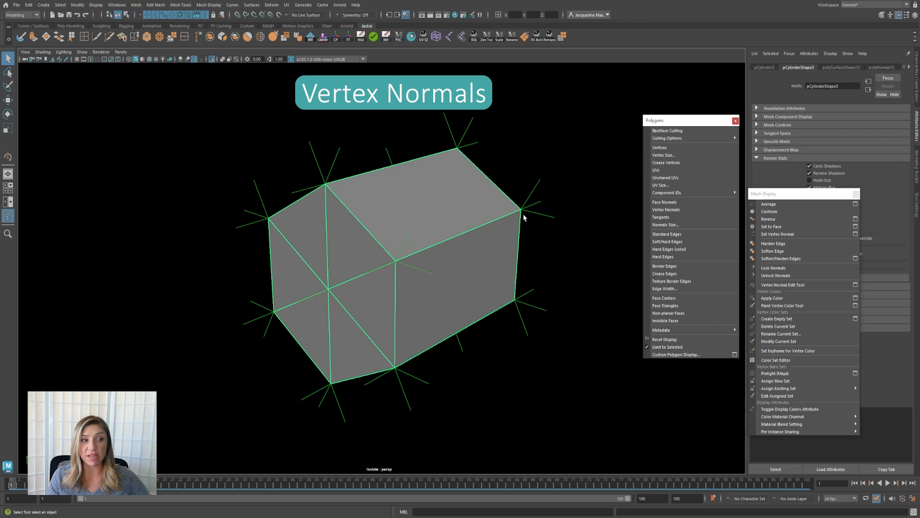
alt+drag(491, 232, 504, 206)
Switch the cylinder to Vertex Face component mode and examine each face's vertex normals.
right_click(447, 209)
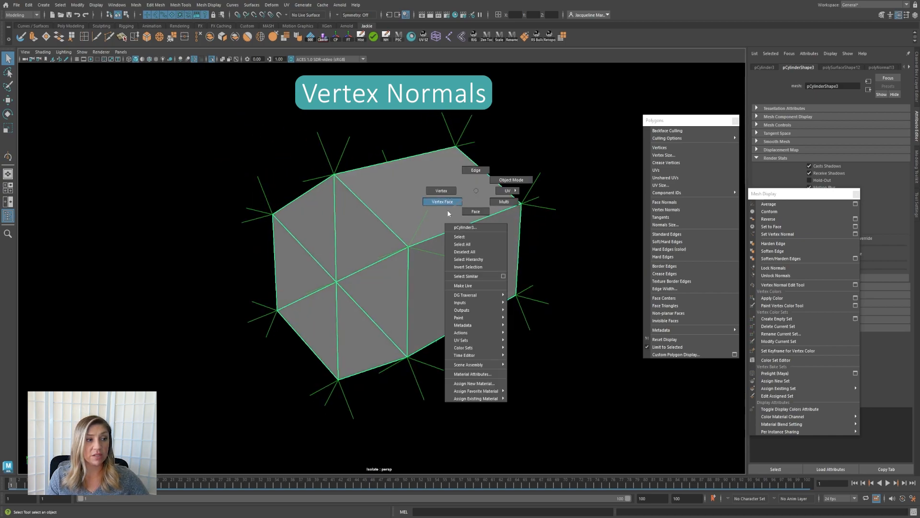
alt+drag(447, 209, 558, 254)
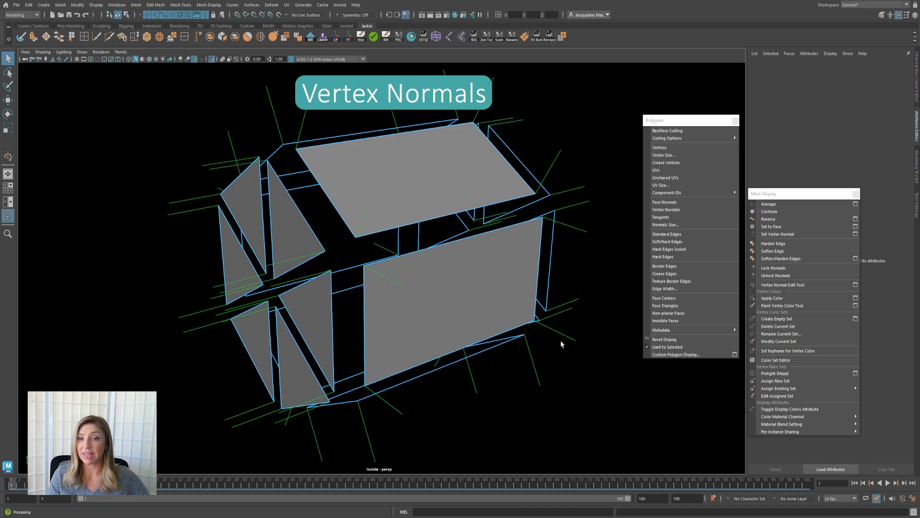
mouse_move(509, 259)
alt+mouse_down()
mouse_move(529, 252)
mouse_move(530, 201)
mouse_move(497, 259)
alt+mouse_up()
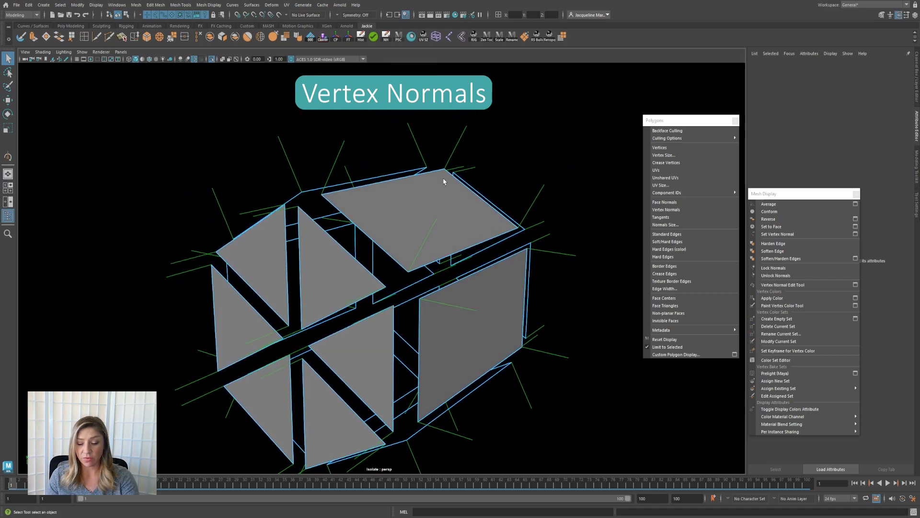
mouse_move(443, 218)
mouse_down()
mouse_move(484, 304)
mouse_move(476, 388)
mouse_up()
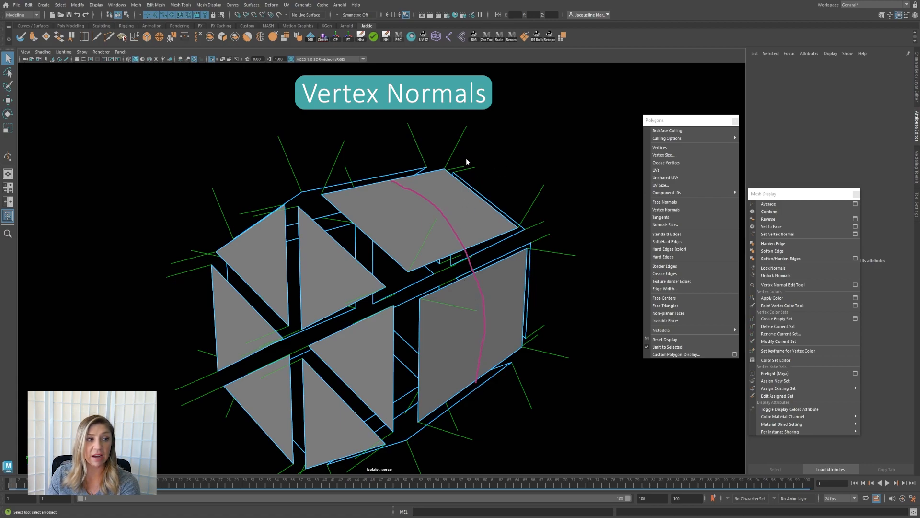
mouse_move(451, 168)
mouse_down()
mouse_move(469, 135)
mouse_move(489, 145)
mouse_up()
drag(480, 192, 511, 154)
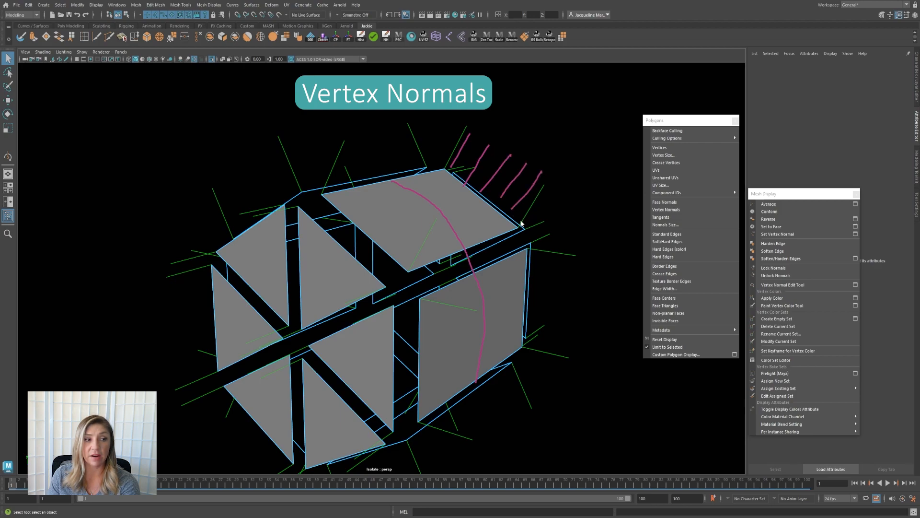
drag(533, 261, 579, 274)
key(Escape)
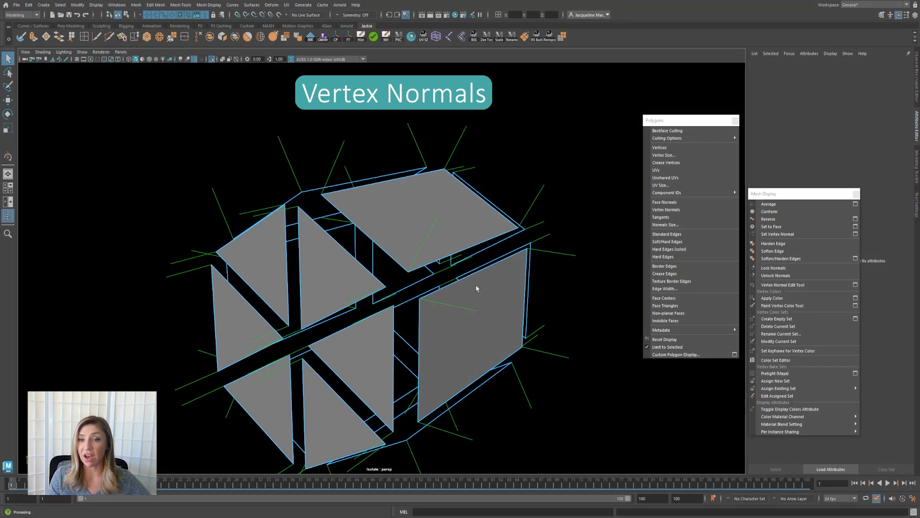
Switch to Edge mode and soften the edges running along the cylinder's length, leaving nothing selected.
right_drag(478, 304, 493, 182)
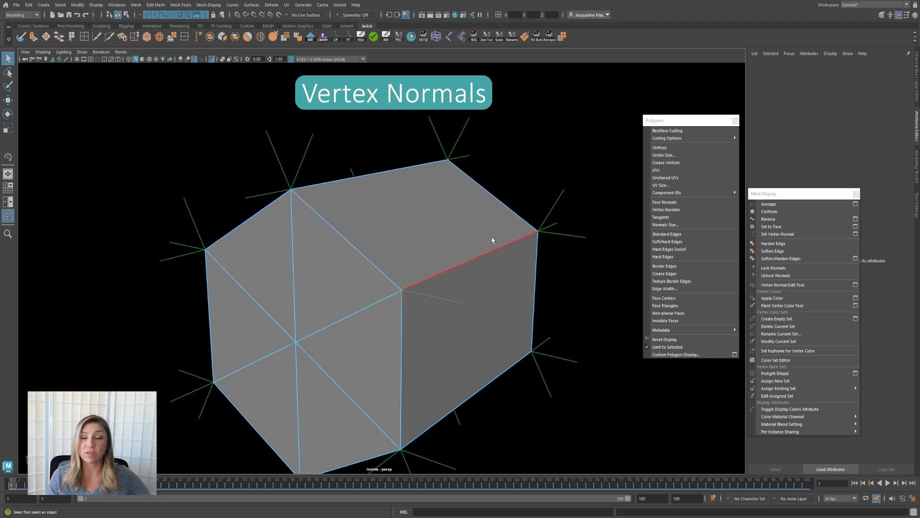
click(491, 264)
shift+click(496, 376)
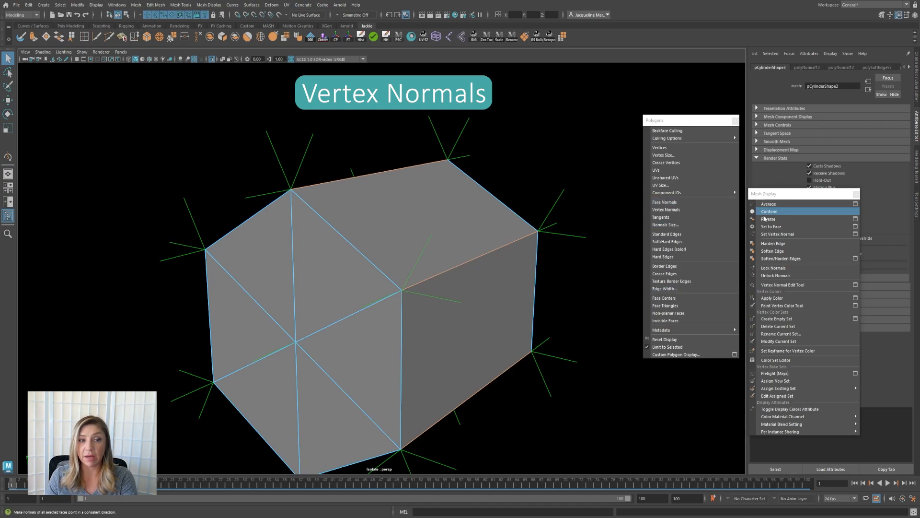
click(773, 250)
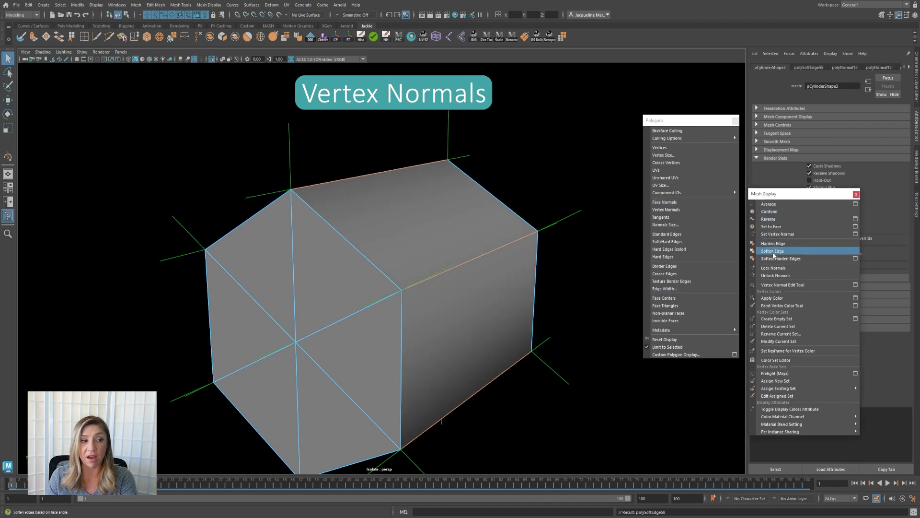
click(585, 146)
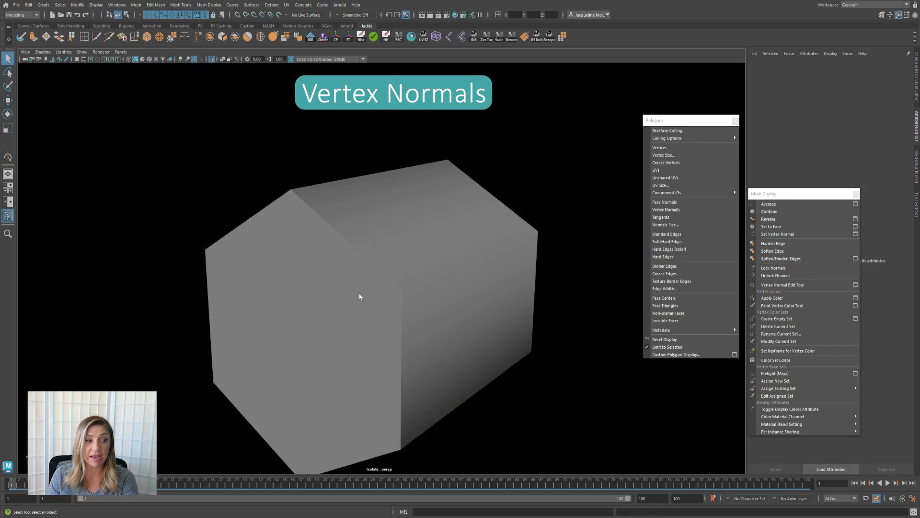
Examine the shading across the cylinder's softened lengthwise edges, then select the cylinder and trace how its vertex normals change direction around the side.
drag(390, 192, 475, 280)
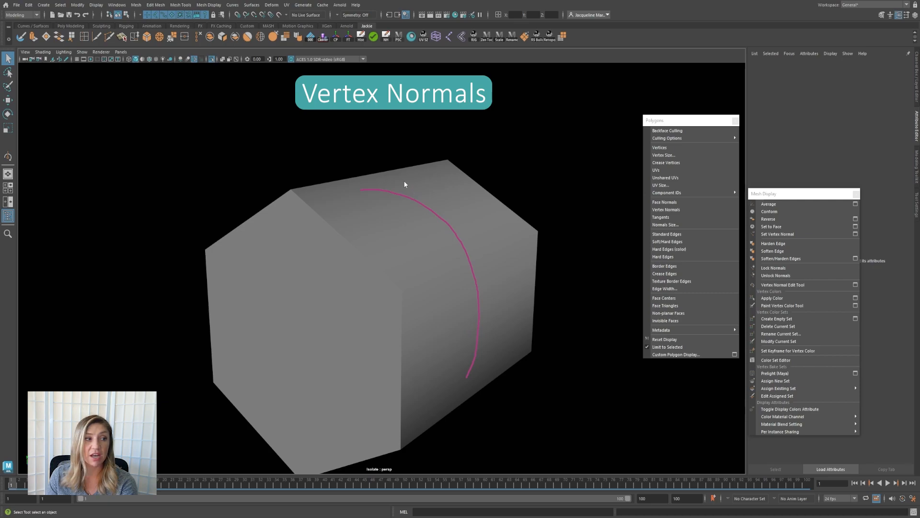
mouse_move(393, 168)
mouse_down()
mouse_move(468, 195)
mouse_move(511, 317)
mouse_up()
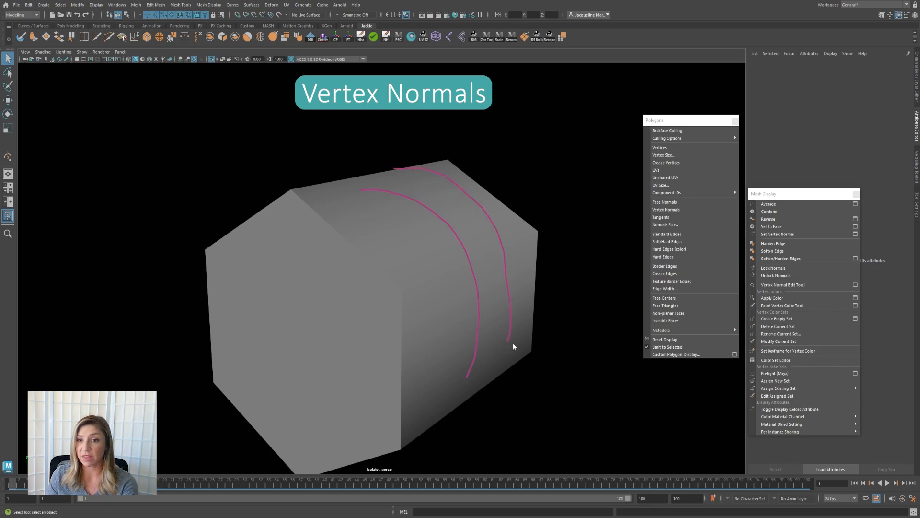
click(482, 318)
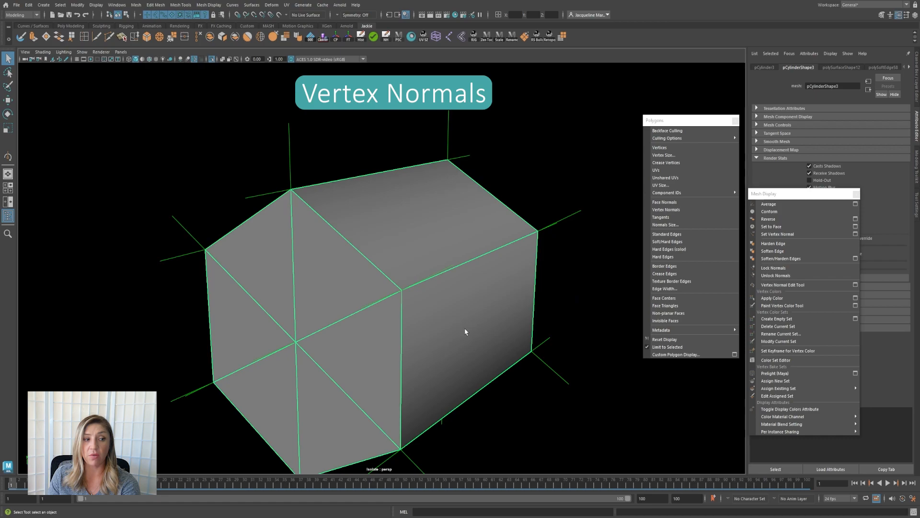
alt+drag(501, 214, 512, 146)
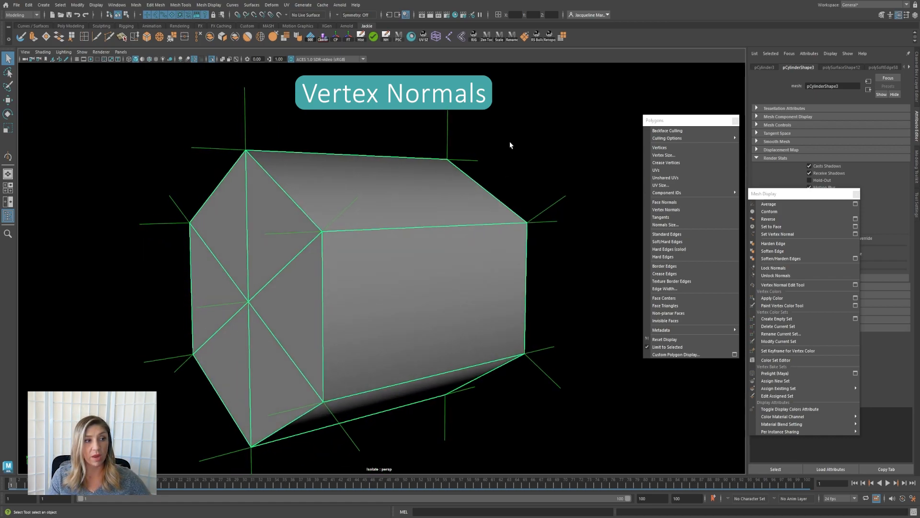
alt+drag(446, 150, 502, 190)
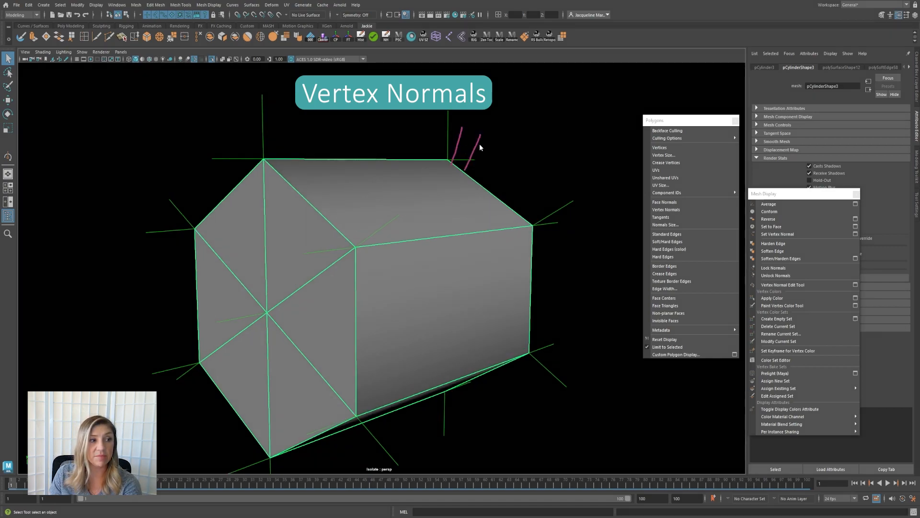
drag(497, 195, 519, 166)
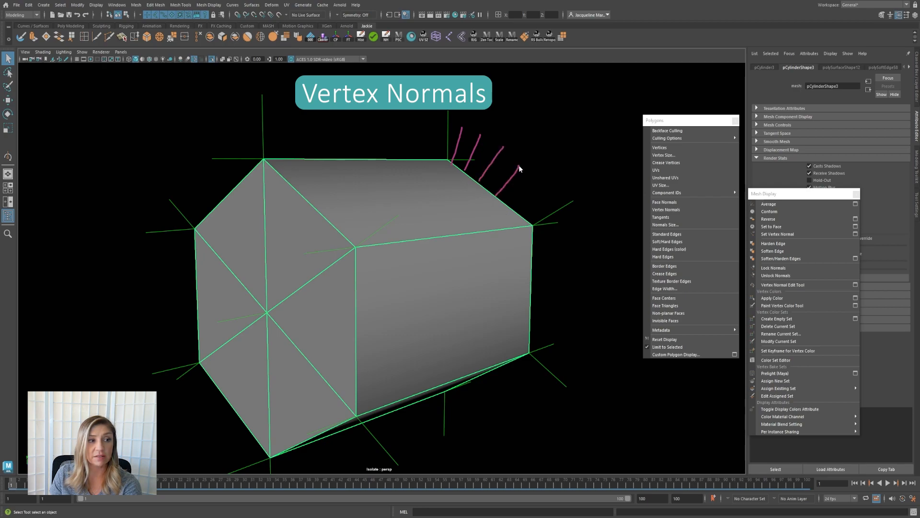
drag(533, 223, 565, 200)
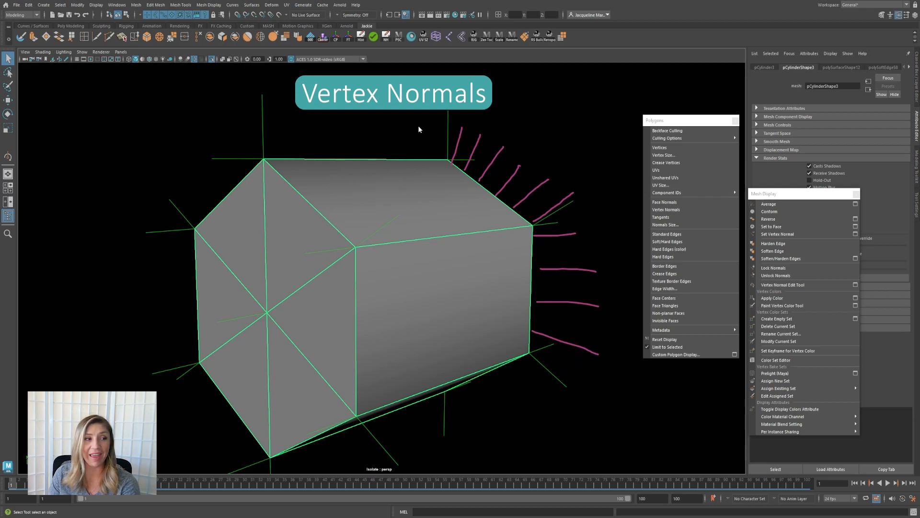
mouse_move(435, 140)
mouse_down()
mouse_move(499, 235)
mouse_move(509, 340)
mouse_up()
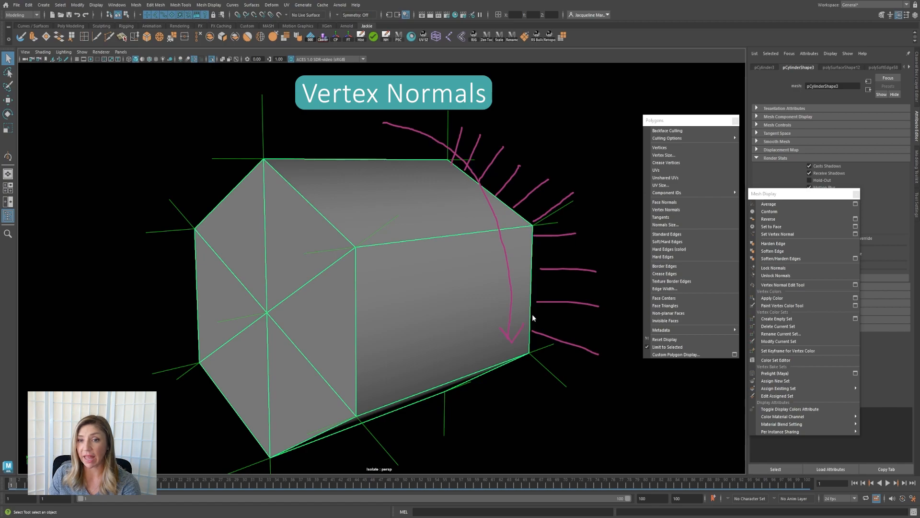
key(Escape)
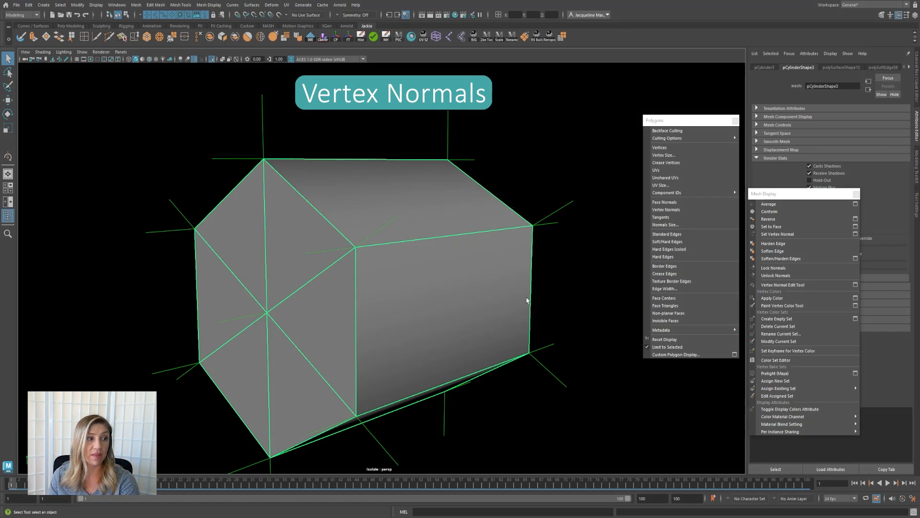
In Edge mode, soften the edges around the rim of the opposite end cap, and return to Object mode with nothing selected.
alt+drag(511, 267, 400, 266)
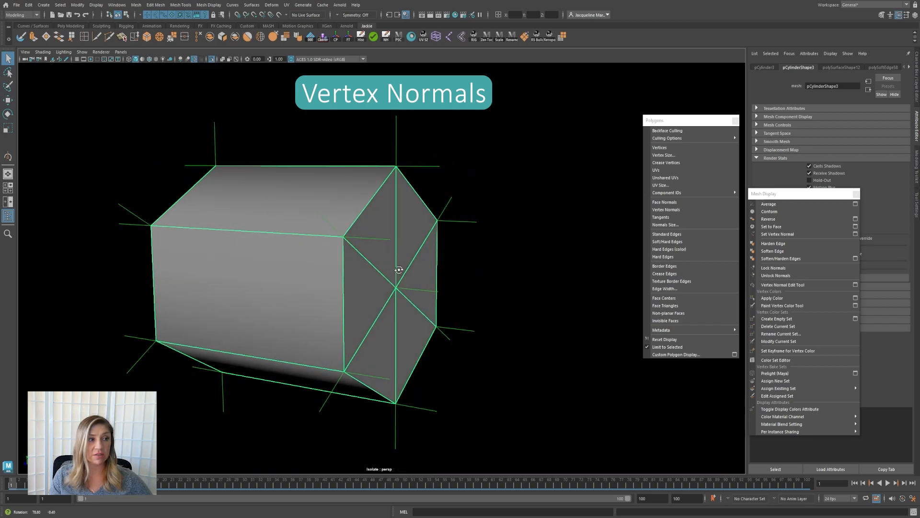
key(F10)
alt+drag(235, 166, 376, 199)
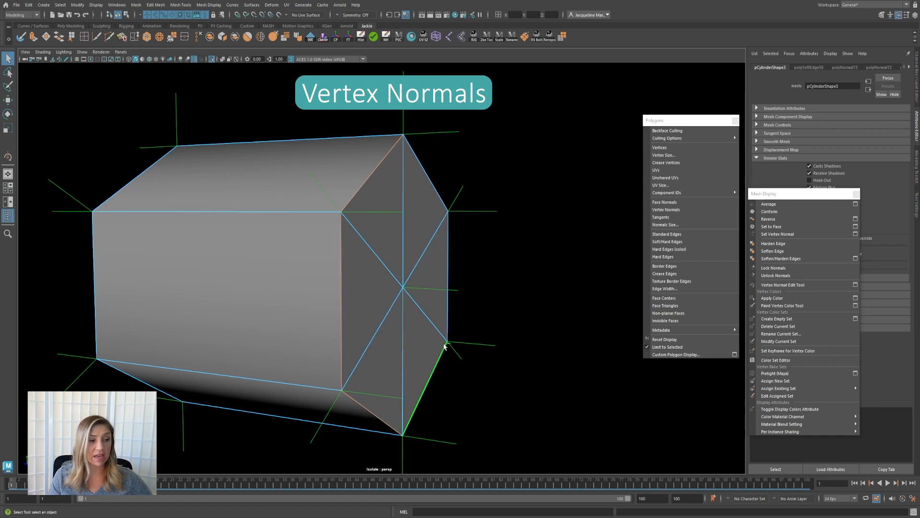
click(784, 251)
right_drag(470, 280, 525, 205)
click(525, 205)
alt+drag(376, 239, 369, 236)
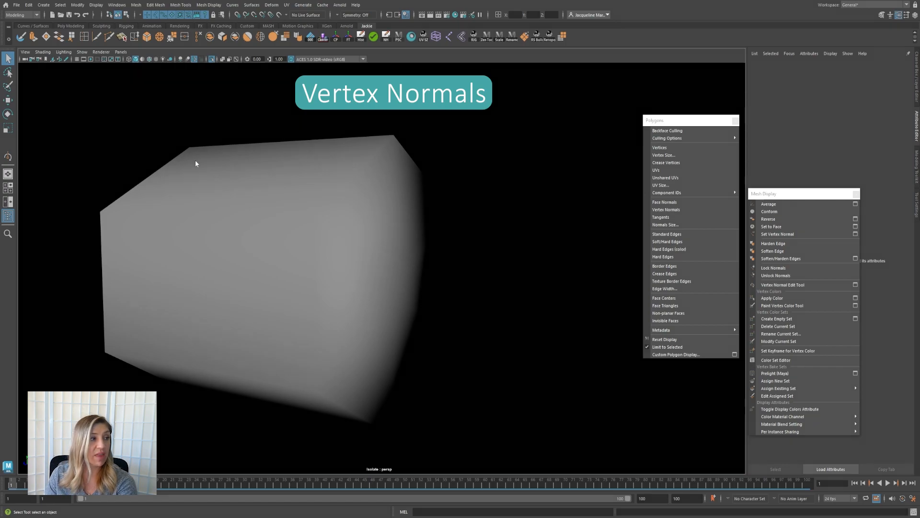
Examine the shading over the softened end cap, and select the cylinder to compare the vertex normals at both ends.
mouse_move(321, 121)
mouse_down()
mouse_move(376, 171)
mouse_move(421, 271)
mouse_move(424, 301)
mouse_up()
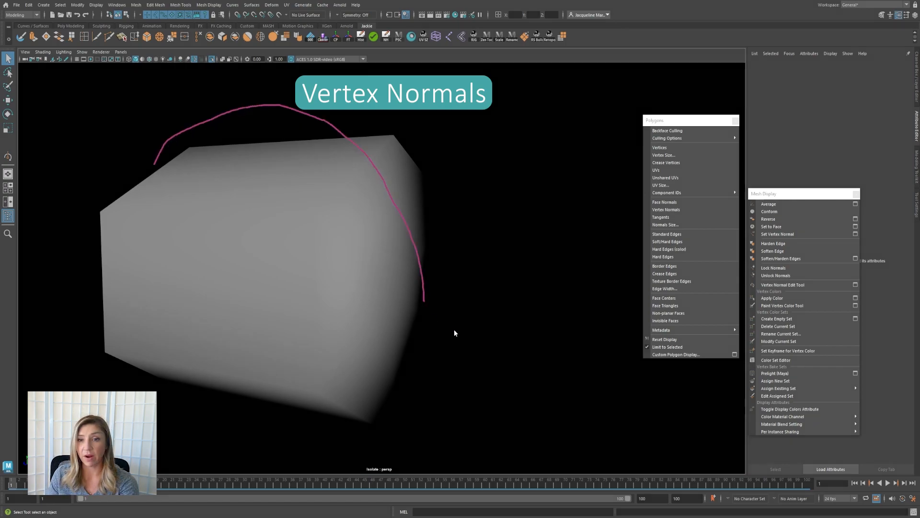
mouse_move(386, 113)
mouse_down()
mouse_move(441, 254)
mouse_move(376, 413)
mouse_up()
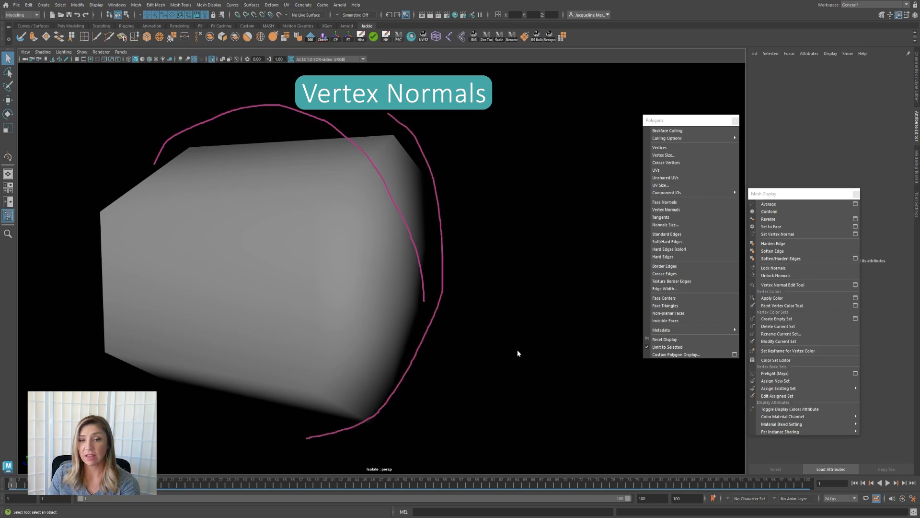
click(349, 258)
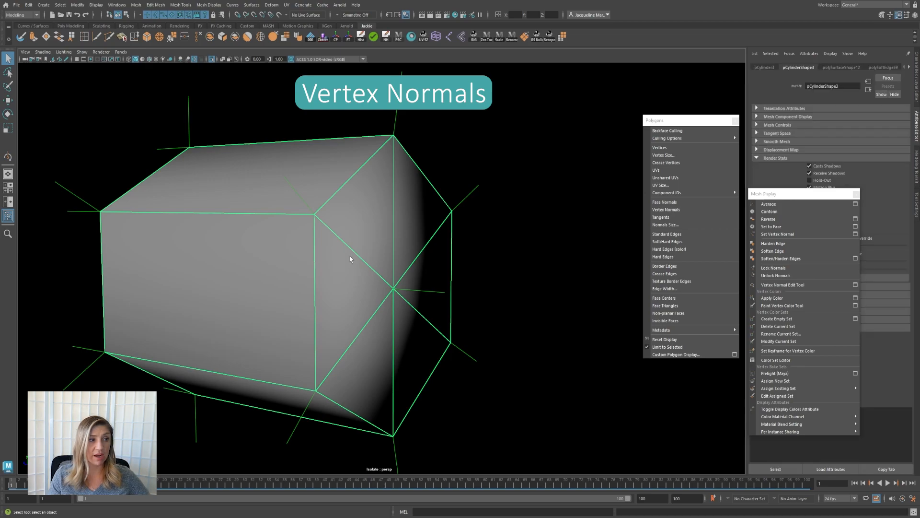
alt+drag(353, 257, 380, 259)
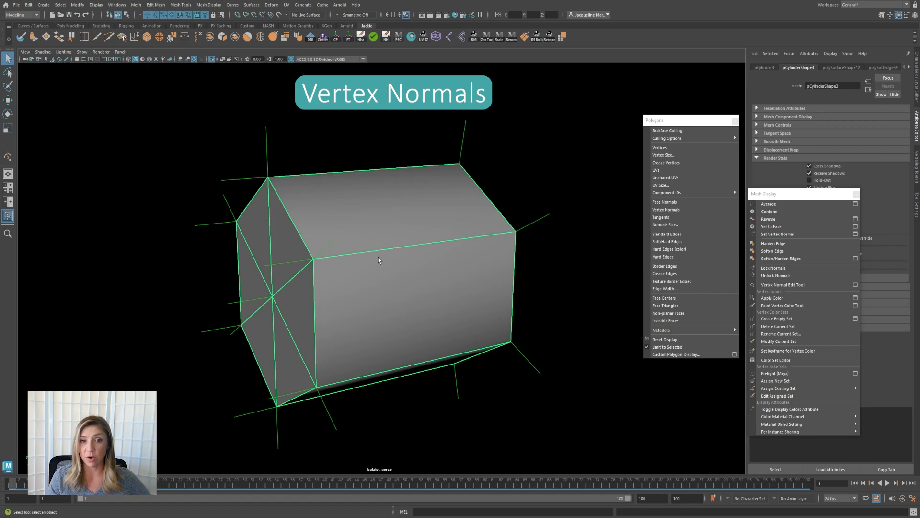
Switch the cylinder to Vertex Face component mode and examine the vertex normals grouped at the corners of the hard-edged end.
right_drag(415, 227, 396, 240)
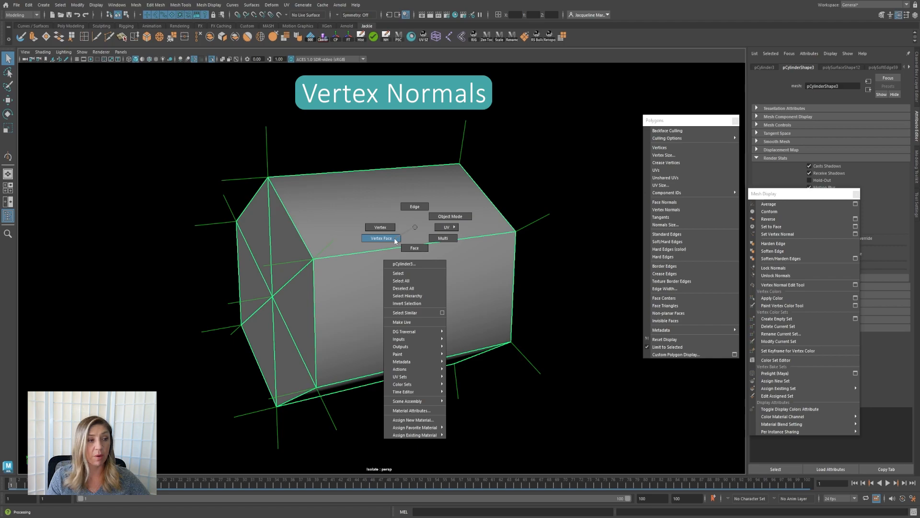
right_drag(395, 241, 395, 241)
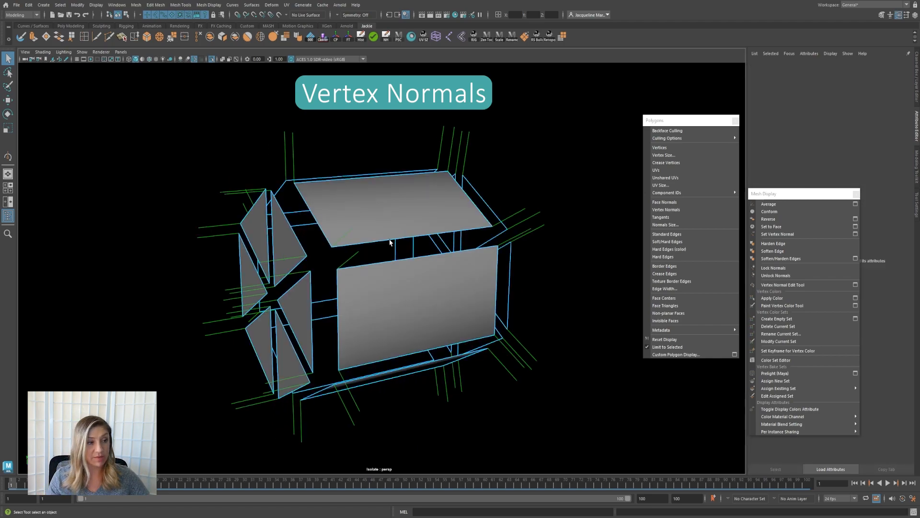
alt+drag(468, 211, 455, 197)
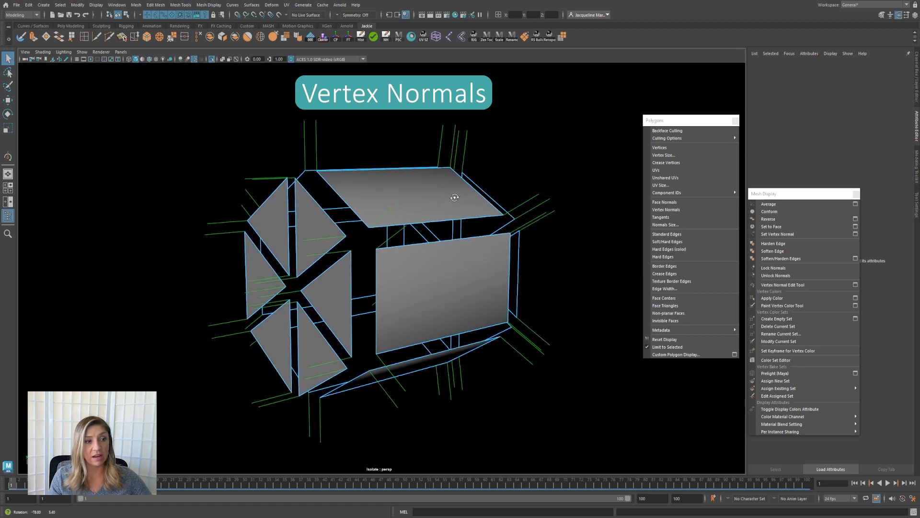
alt+drag(533, 288, 551, 284)
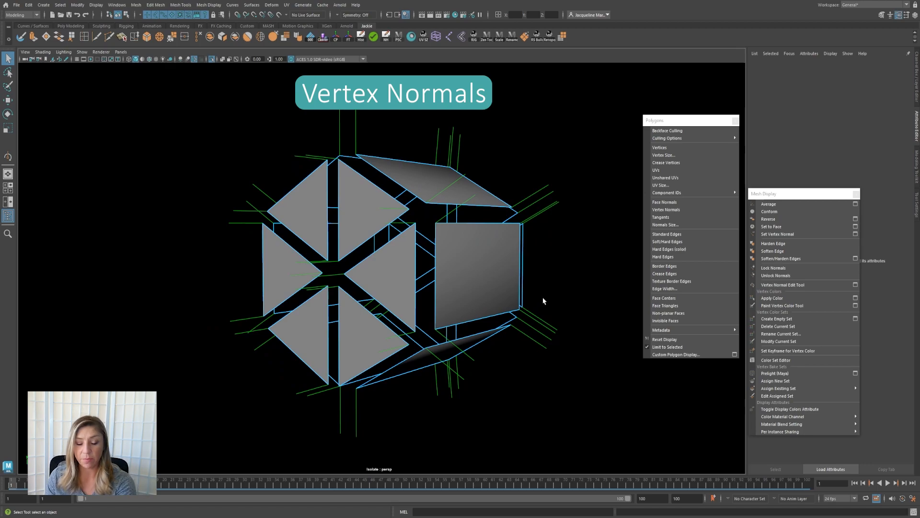
drag(543, 292, 495, 310)
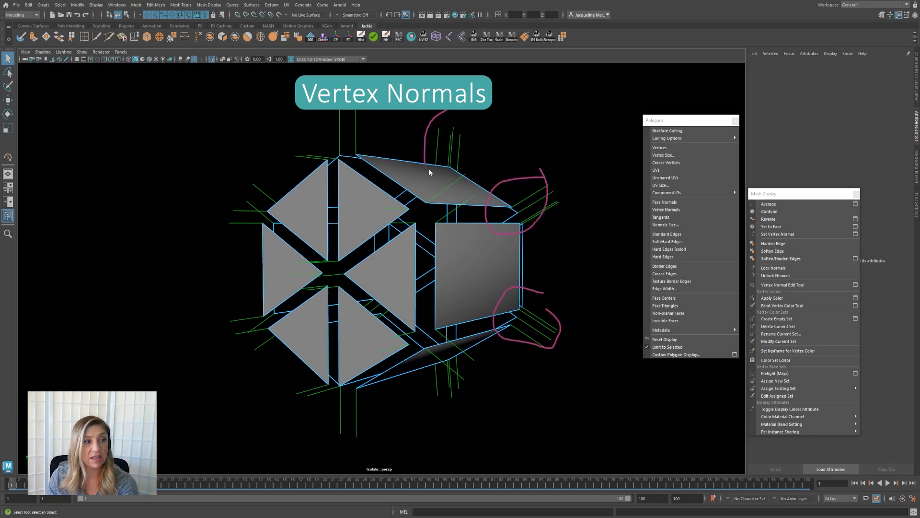
key(Escape)
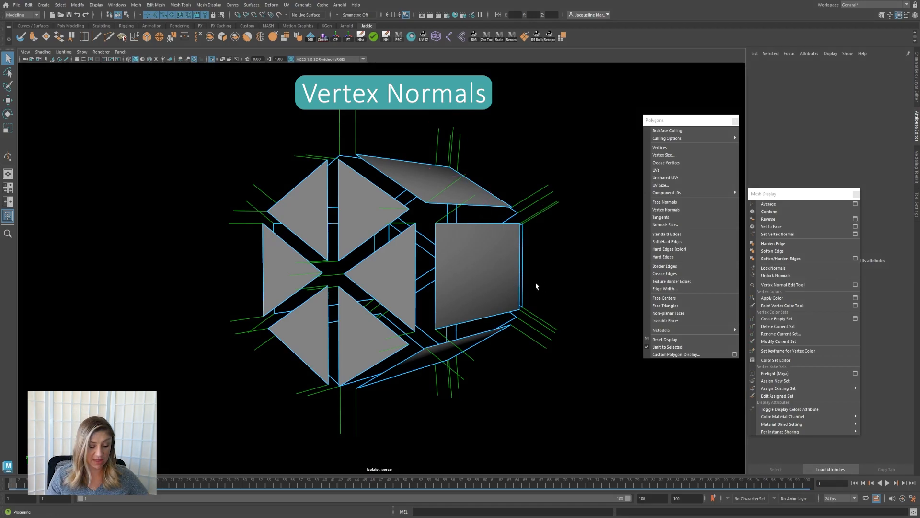
Select one vertex face at the near corner of the softened end cap and rotate its normal with the Vertex Normal Edit Tool.
alt+drag(537, 291, 407, 217)
alt+right_drag(419, 214, 404, 257)
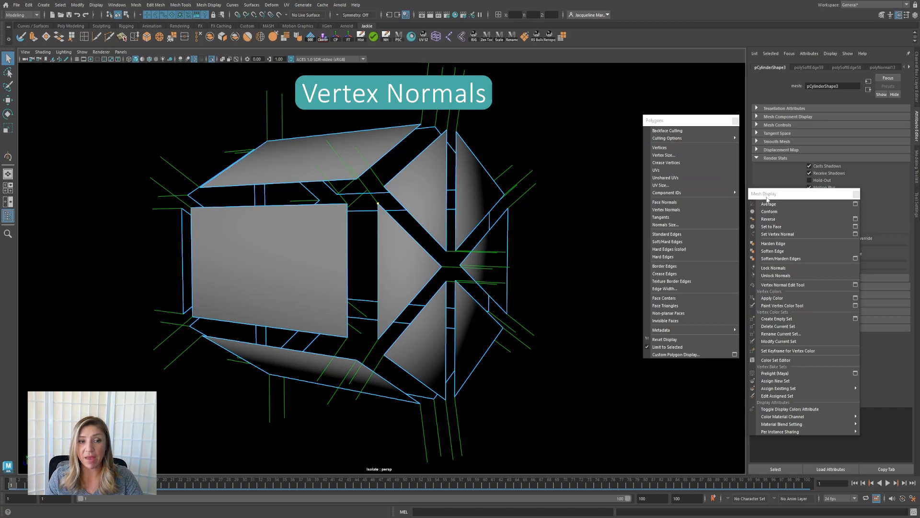
click(787, 284)
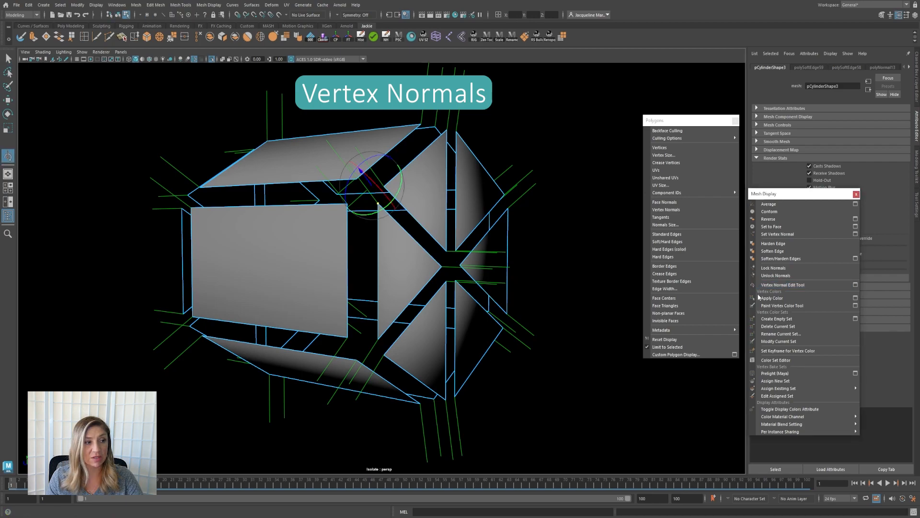
drag(364, 176, 385, 202)
alt+drag(434, 235, 478, 115)
Select the vertex faces at the softened end cap's upper corner and rotate their normals outward with the Vertex Normal Edit Tool.
click(464, 126)
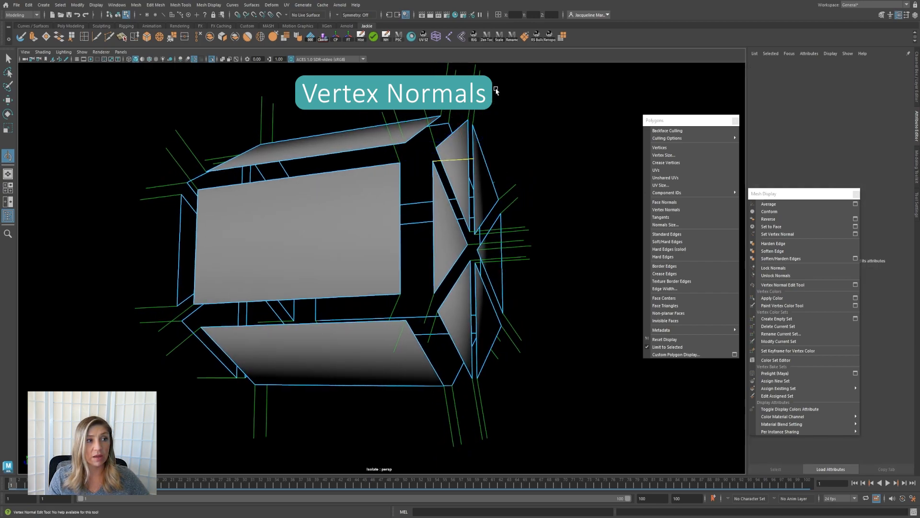
drag(496, 100, 457, 165)
click(435, 146)
click(450, 148)
drag(475, 119, 425, 206)
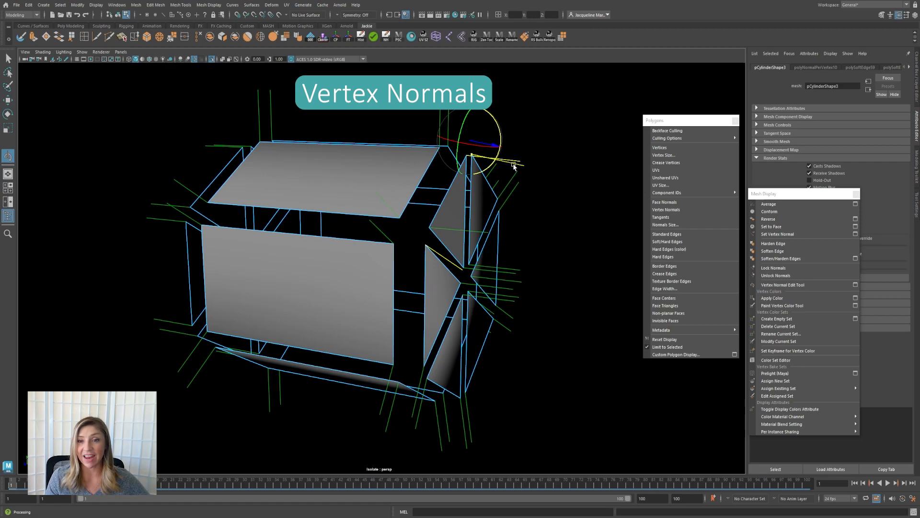
alt+drag(520, 224, 508, 221)
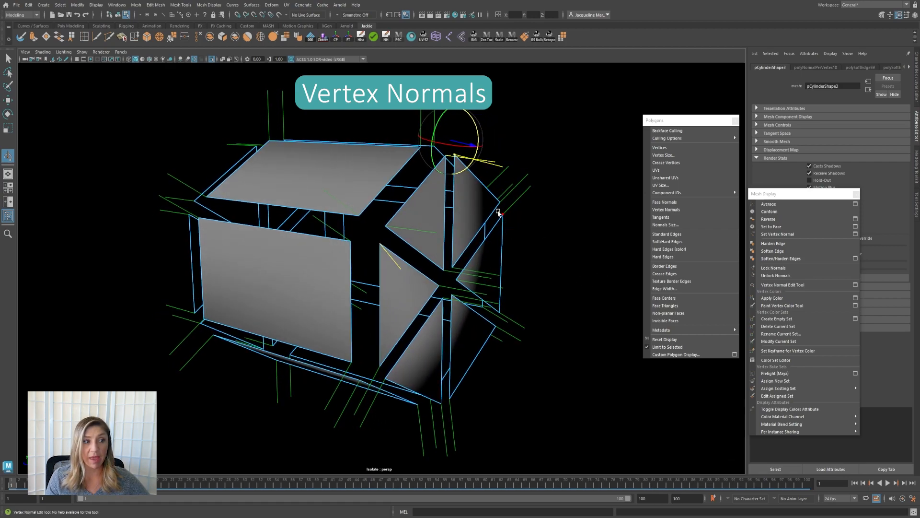
alt+drag(534, 251, 520, 263)
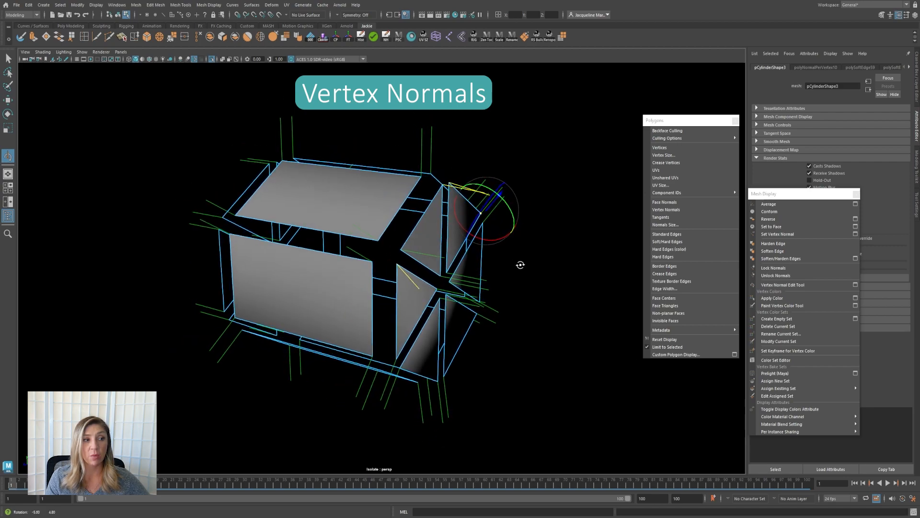
Return to Object mode and examine how the manually rotated vertex normals affect the shading of the softened end cap.
right_drag(547, 333, 575, 281)
mouse_move(556, 304)
alt+mouse_down()
mouse_move(536, 304)
mouse_move(551, 304)
alt+mouse_up()
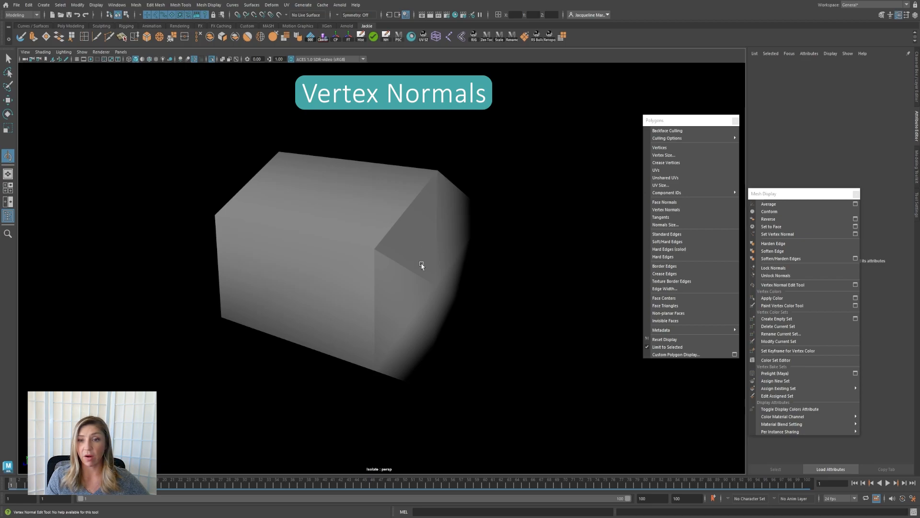
alt+drag(470, 237, 424, 240)
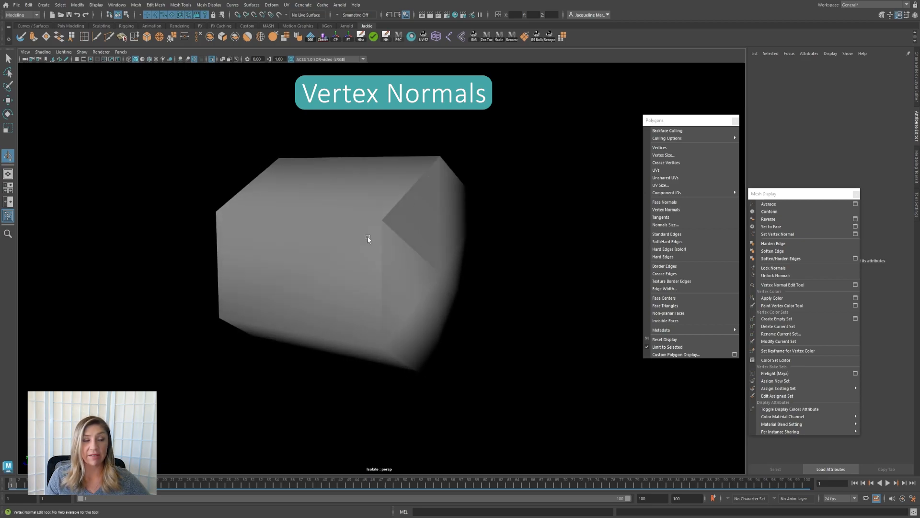
alt+drag(421, 278, 428, 283)
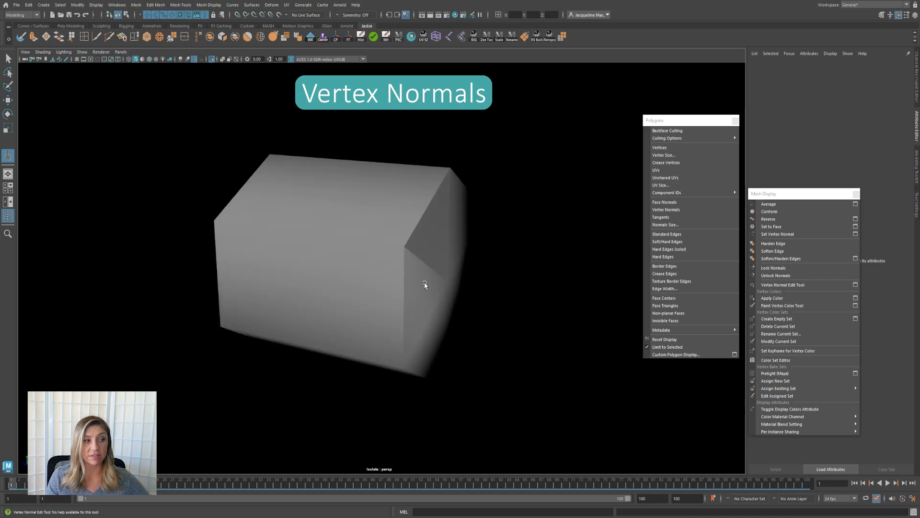
Select the cylinder, unlock its normals to discard the manual rotations, and check the shading and vertex normals at both ends.
click(426, 284)
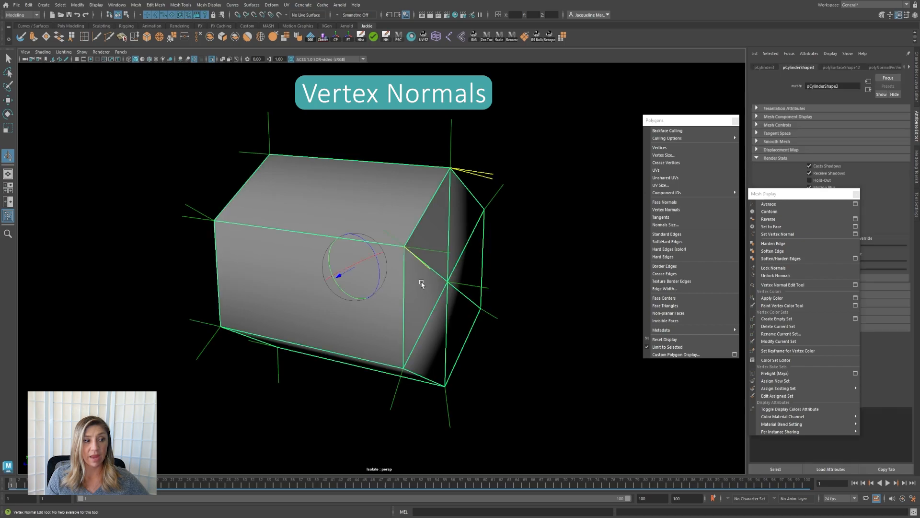
click(781, 276)
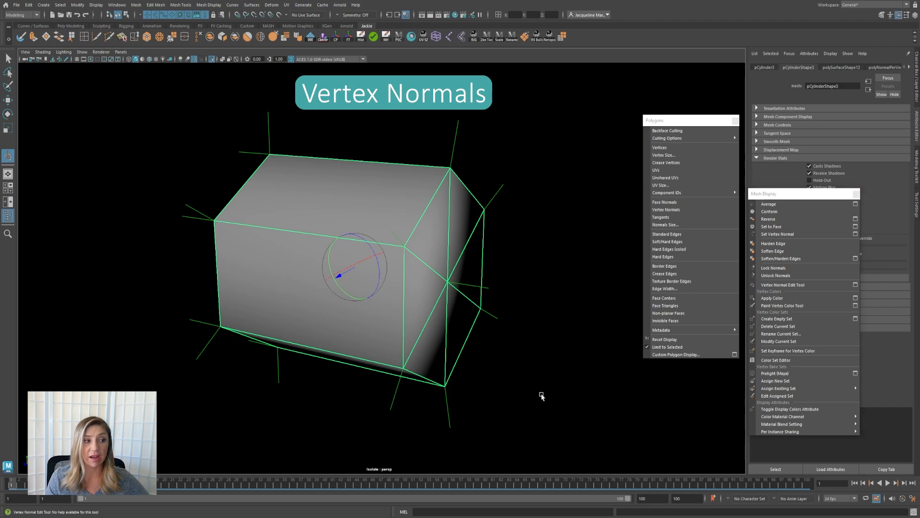
click(515, 317)
alt+drag(404, 232, 430, 223)
click(430, 224)
mouse_move(496, 285)
alt+mouse_down()
mouse_move(526, 283)
mouse_move(456, 281)
mouse_move(485, 295)
alt+mouse_up()
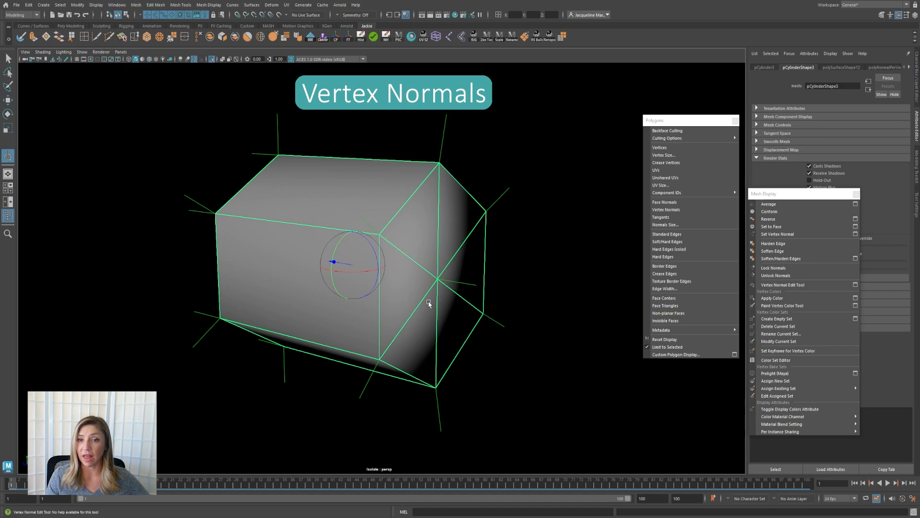
mouse_move(443, 293)
alt+mouse_down()
mouse_move(411, 281)
mouse_move(441, 281)
alt+mouse_up()
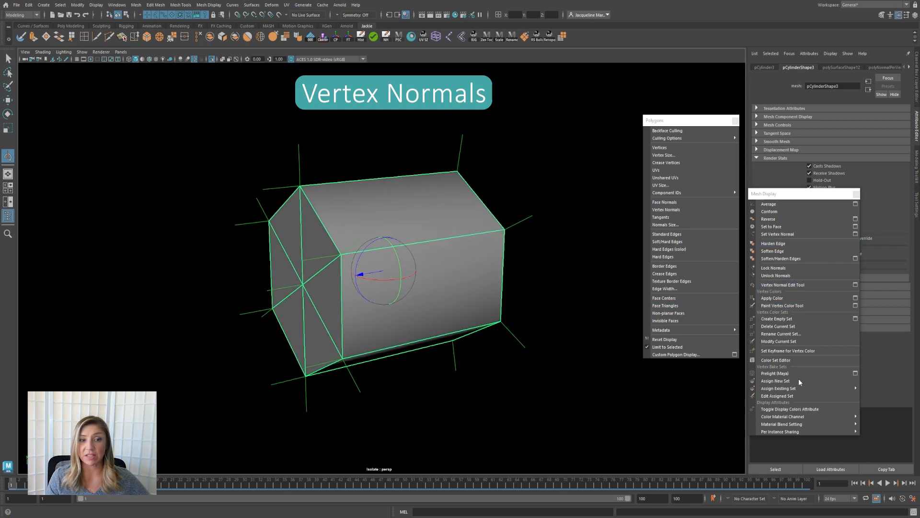
Harden all of the cylinder's edges and check the flat shading and split vertex normals.
alt+drag(341, 286, 393, 274)
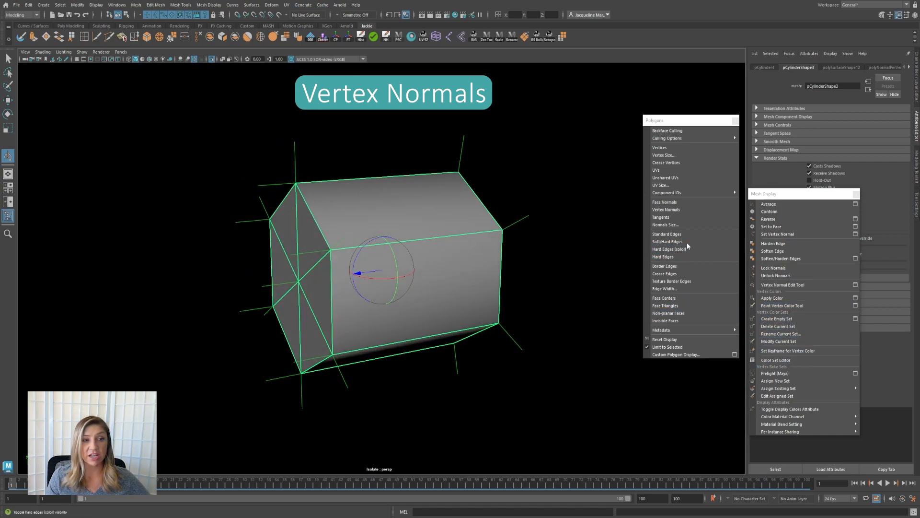
click(779, 244)
alt+drag(447, 295, 482, 297)
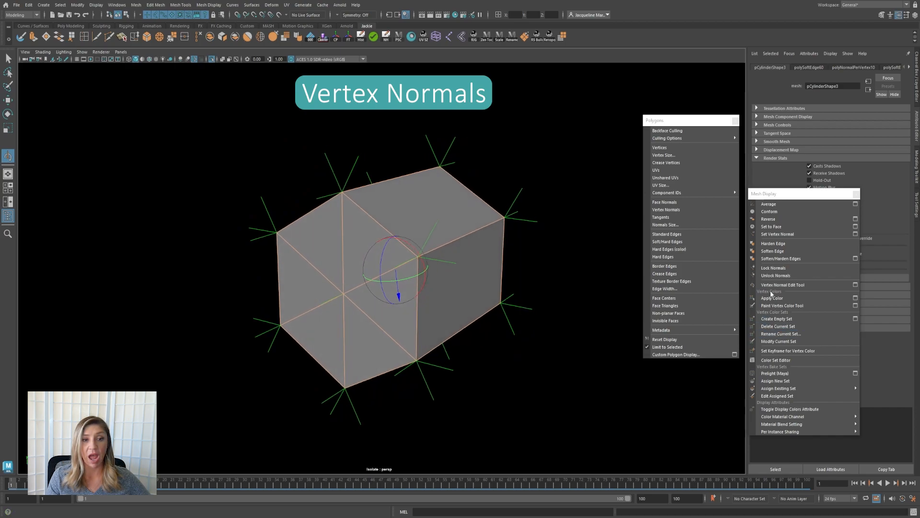
Soften all of the cylinder's edges and reset them with Soften/Harden Edges at an angle of 30.
click(776, 252)
alt+drag(550, 366, 532, 370)
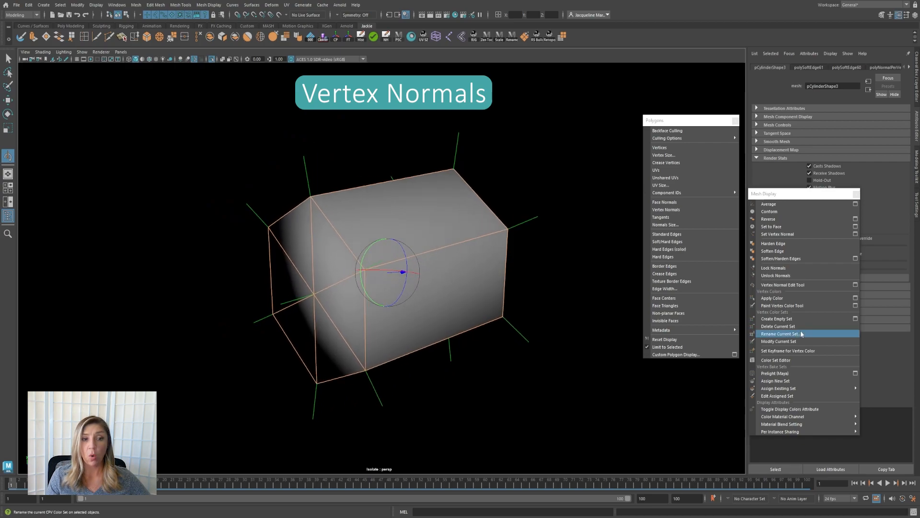
click(804, 259)
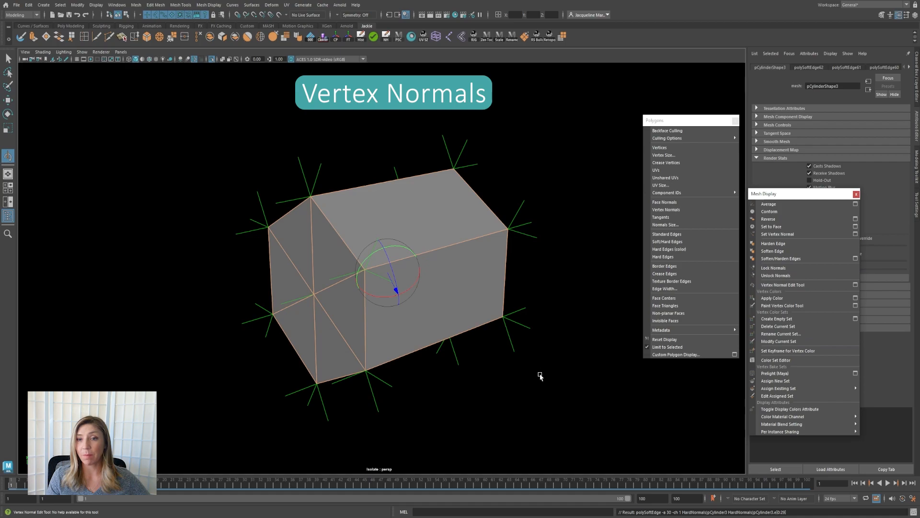
alt+drag(482, 371, 470, 380)
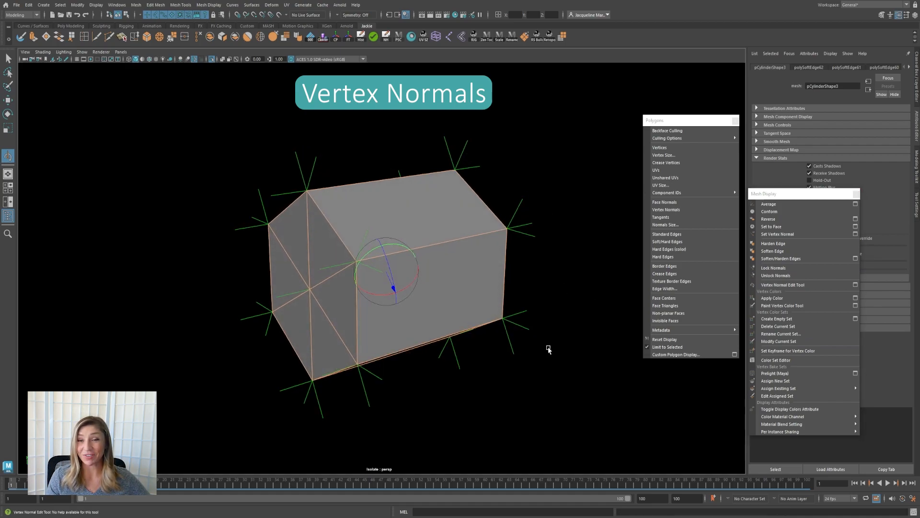
Select only the lengthwise edges along the cylinder's sides and soften them, leaving the end cap edges out.
alt+drag(516, 367, 438, 348)
click(469, 345)
click(424, 294)
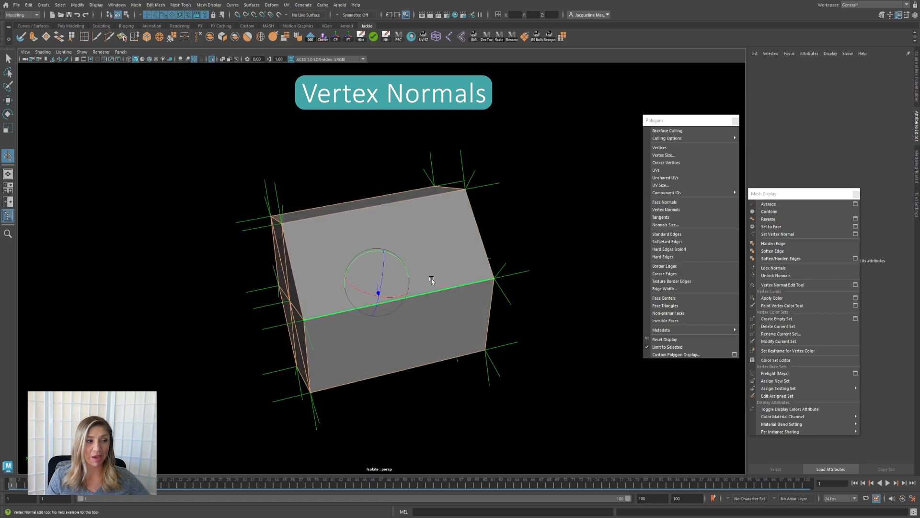
click(421, 206)
alt+drag(423, 306, 458, 320)
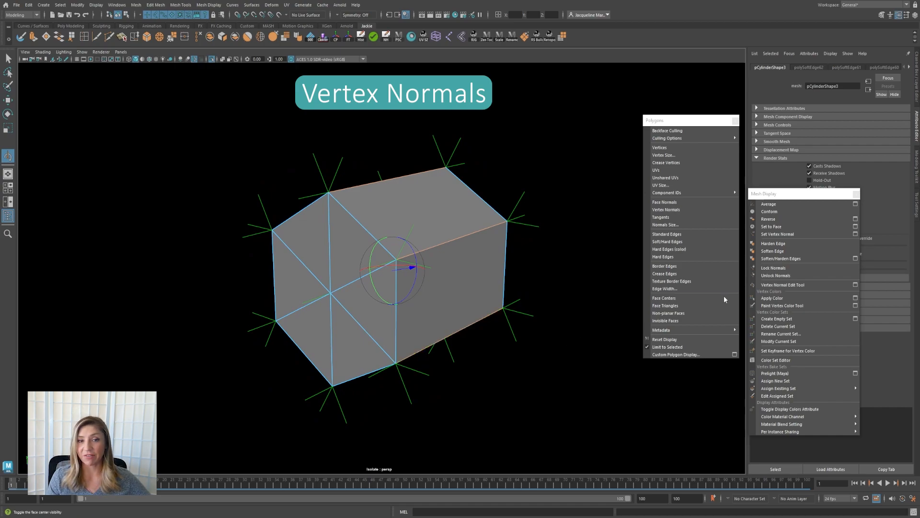
click(771, 253)
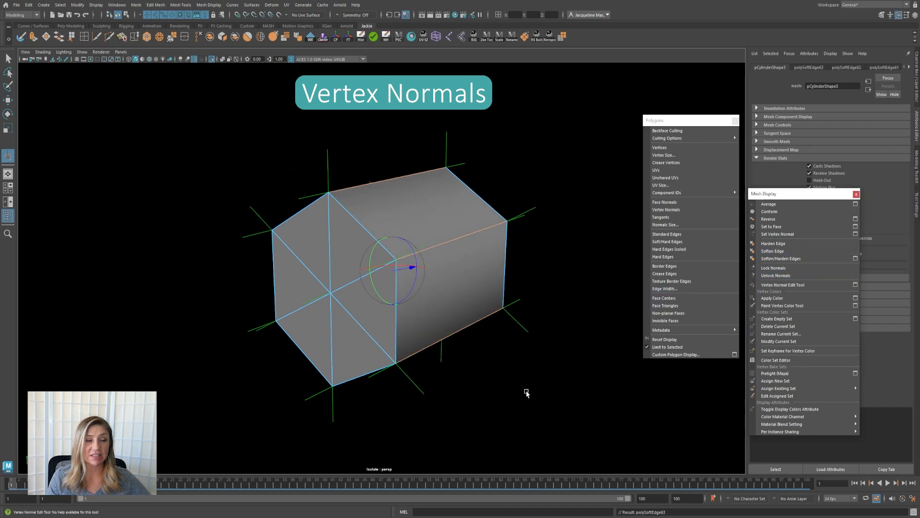
Clear the selection and examine the shading of the softened sides and flat end cap from the opposite end.
click(556, 338)
alt+drag(460, 310, 321, 308)
alt+right_drag(321, 308, 515, 328)
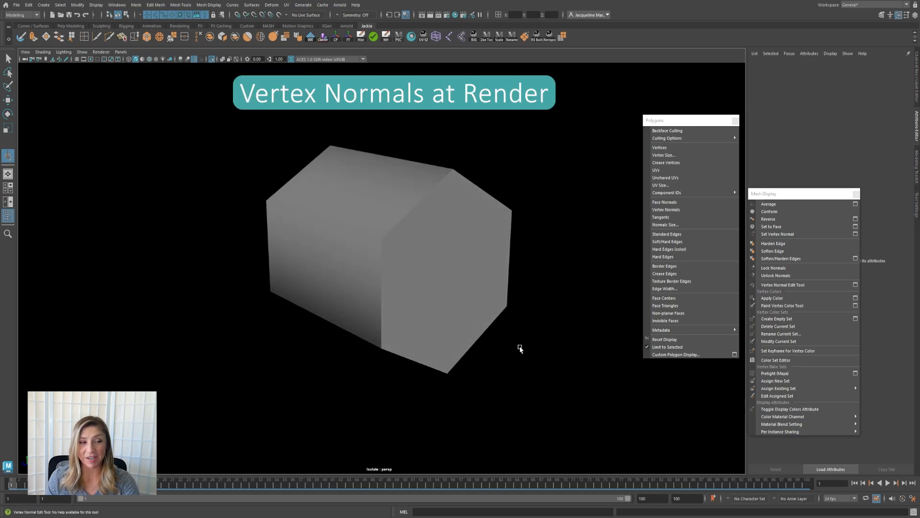
click(388, 281)
click(590, 334)
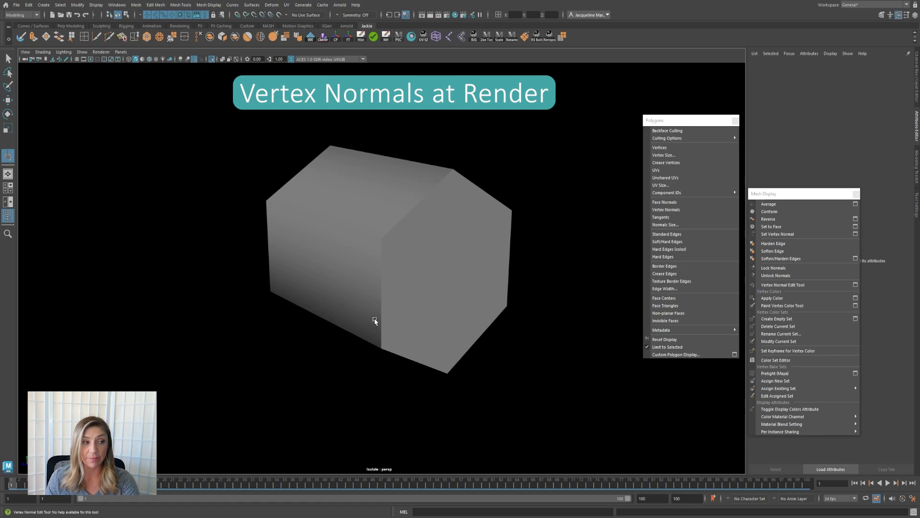
Smooth the whole cylinder mesh with one division and inspect the vertex normals of the rounded shape.
click(404, 291)
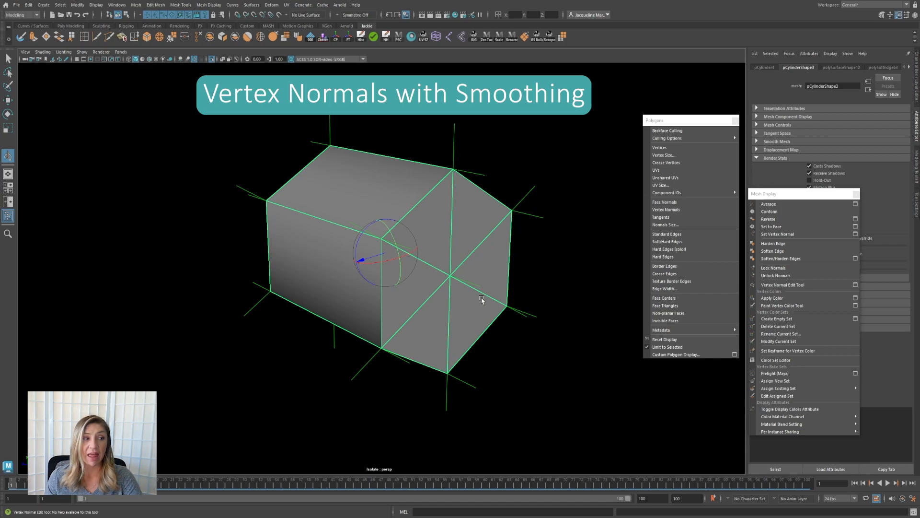
click(286, 38)
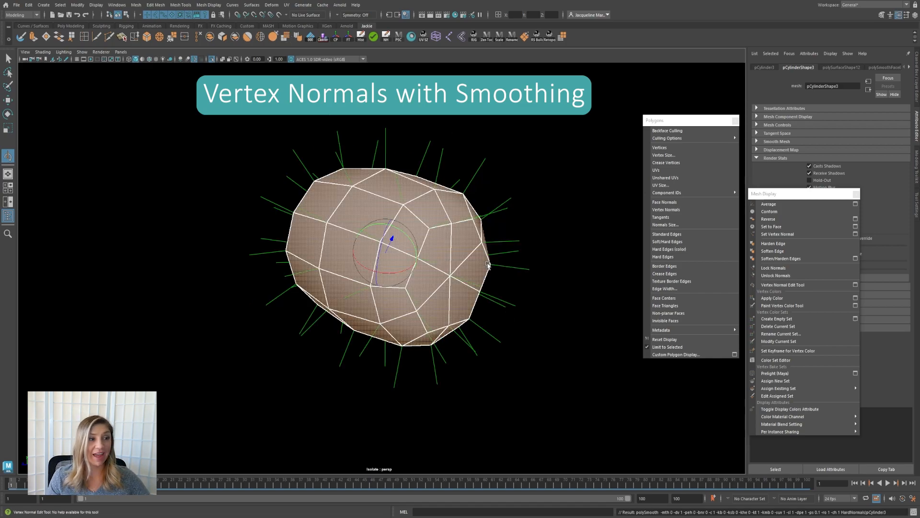
alt+drag(407, 299, 461, 218)
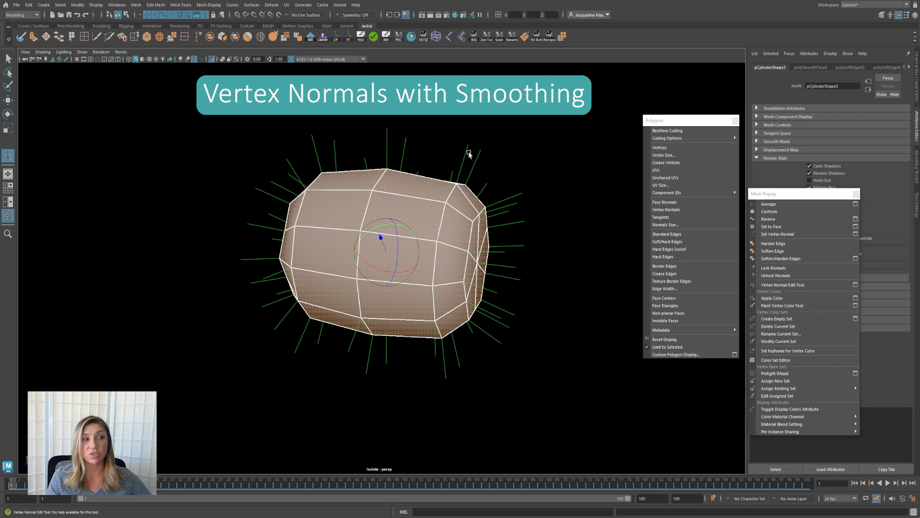
alt+drag(456, 194, 421, 219)
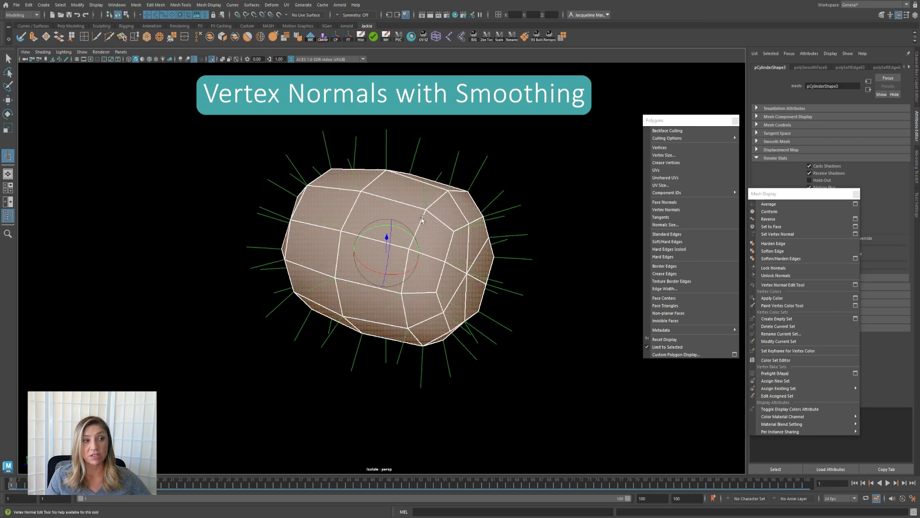